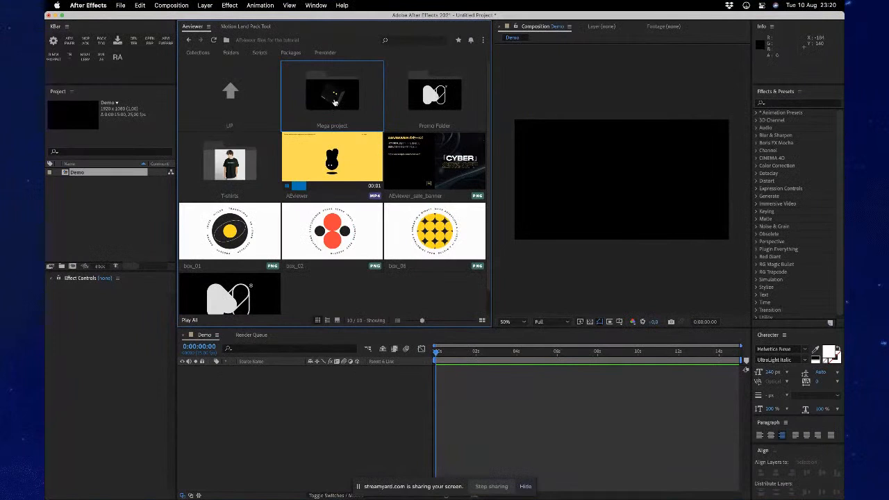
# - Open the Mega project folder's AEP, MOGRT, PRPROJ subfolder and browse its badge projects
pyautogui.doubleClick(334, 102)
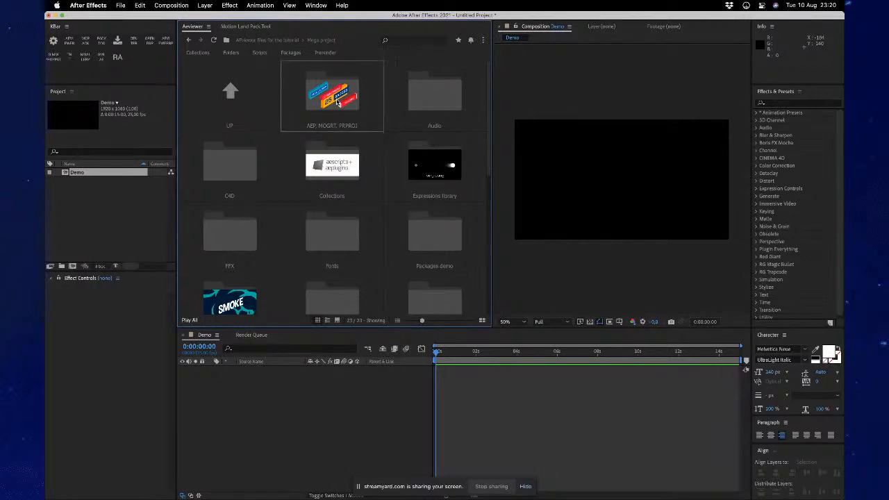
pyautogui.doubleClick(337, 103)
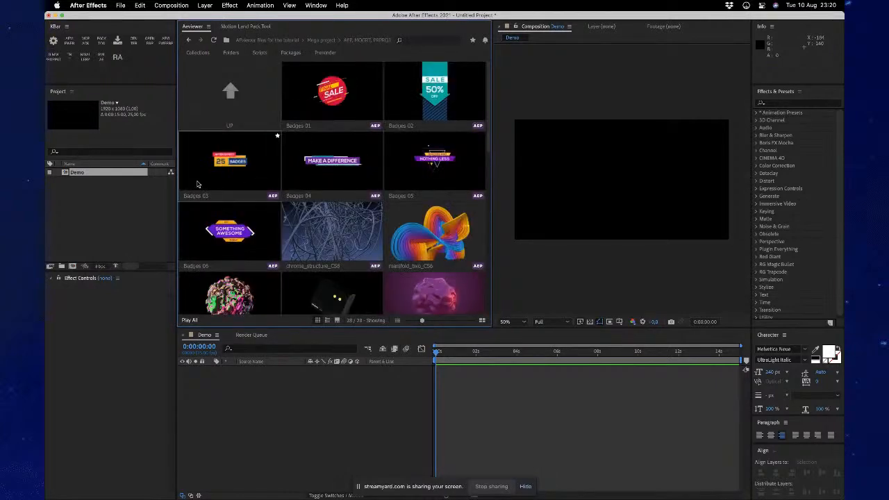
pyautogui.scroll(-1, 235, 238)
pyautogui.scroll(-5, 235, 237)
pyautogui.scroll(6, 347, 208)
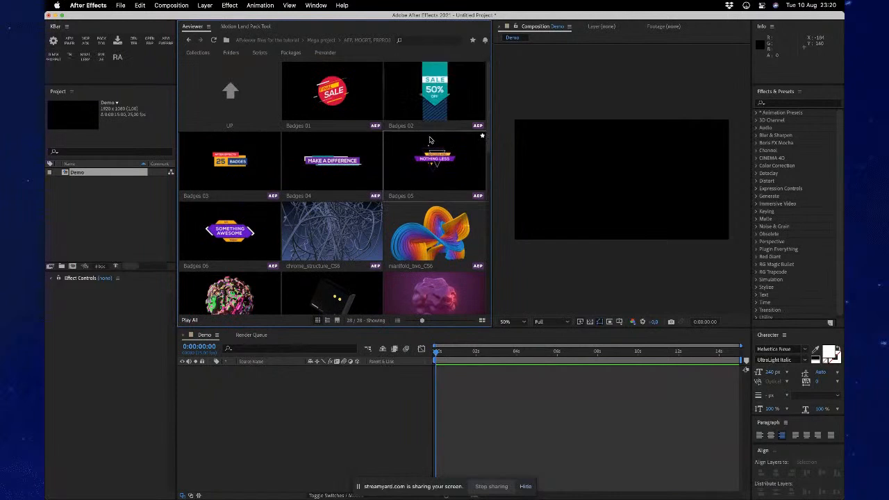
# - Add the Badges 03 project to the Demo composition and preview its animation, leaving the current time at 0:00:00:24
pyautogui.doubleClick(225, 164)
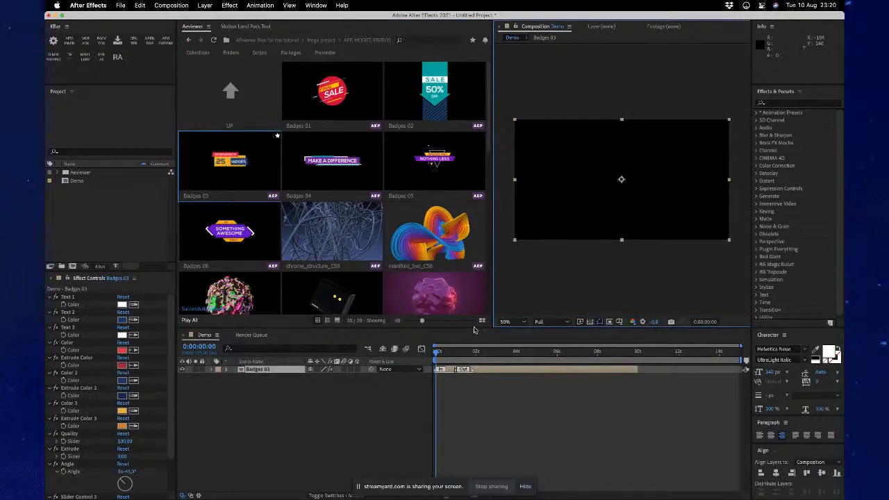
pyautogui.moveTo(444, 355); pyautogui.dragTo(482, 354)
pyautogui.press('space')
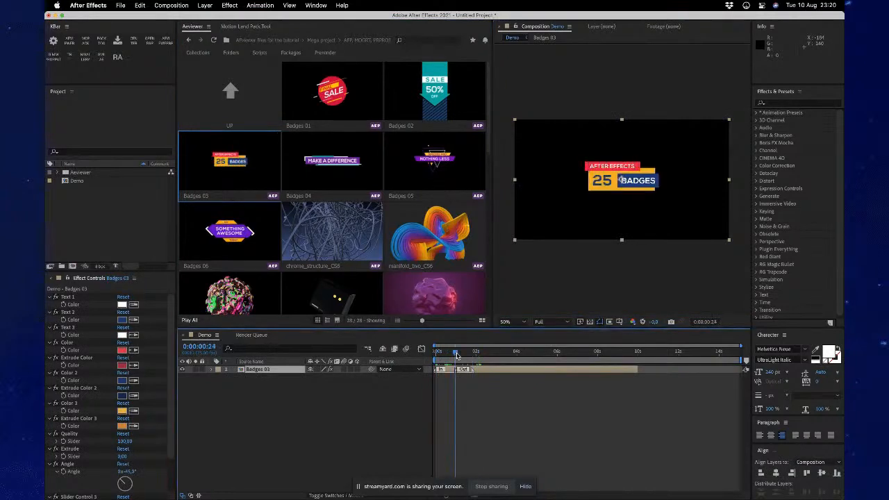
# - Examine the previews of the remaining AEP and MOGRT templates in the current folder
pyautogui.scroll(-10, 342, 238)
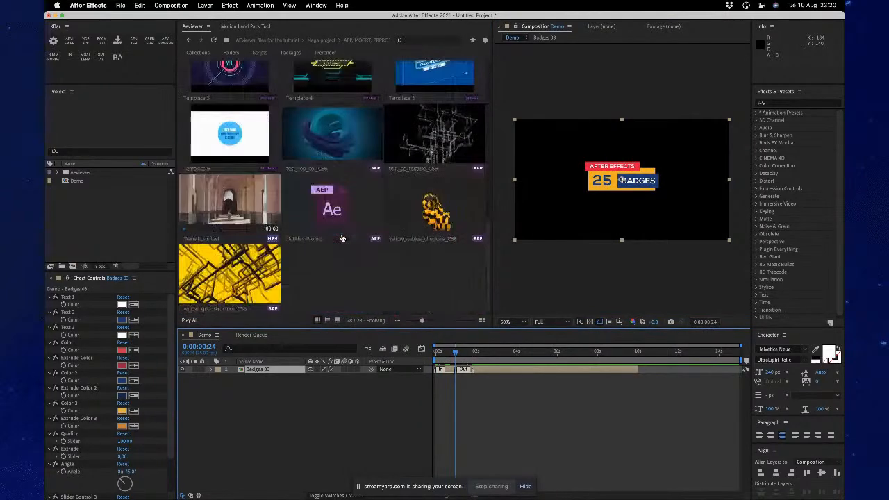
pyautogui.scroll(1, 291, 208)
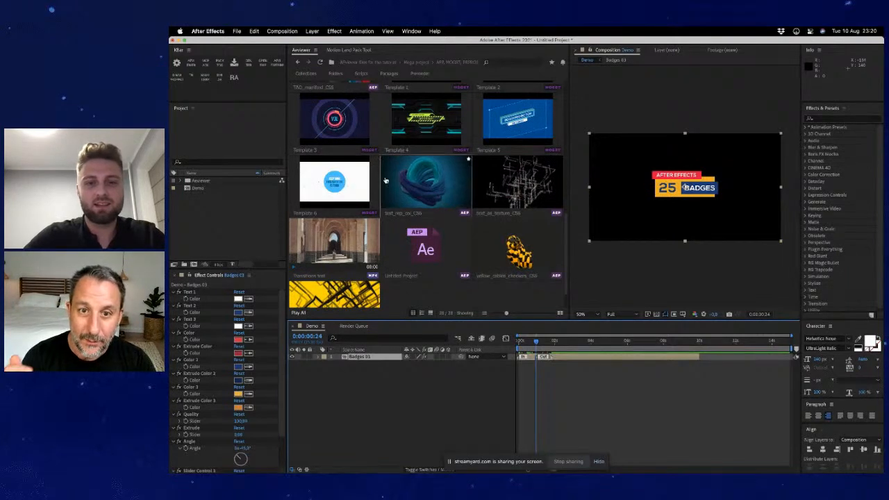
pyautogui.scroll(3, 344, 183)
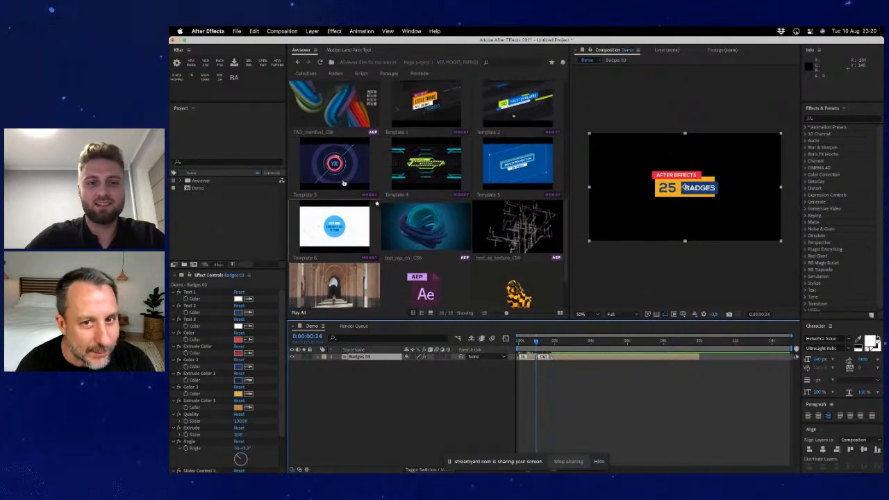
pyautogui.scroll(4, 349, 180)
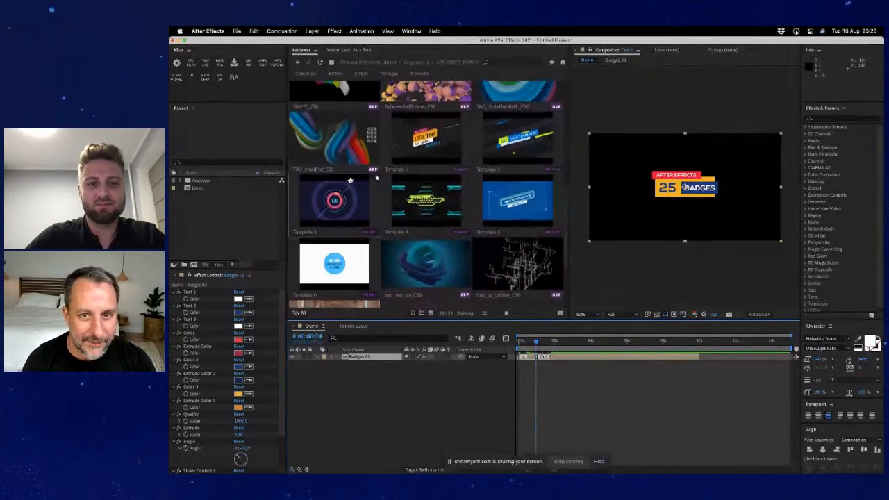
pyautogui.scroll(10, 350, 180)
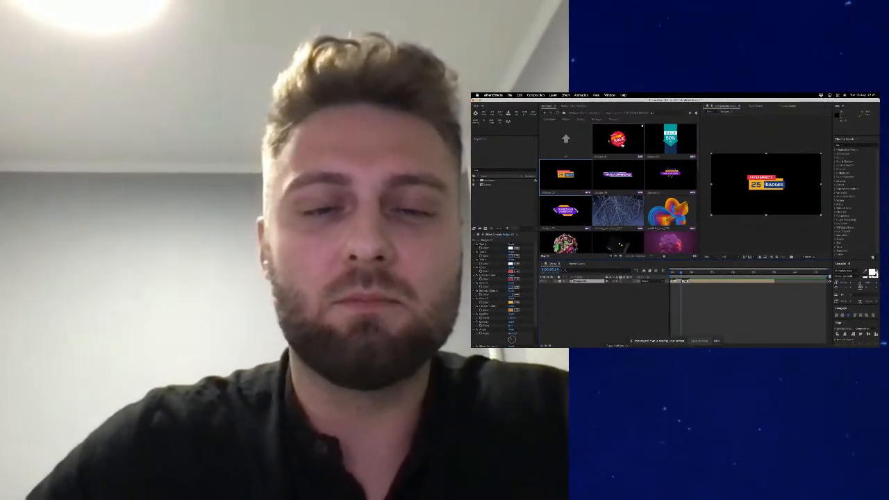
pyautogui.scroll(-3, 627, 160)
pyautogui.scroll(-3, 631, 168)
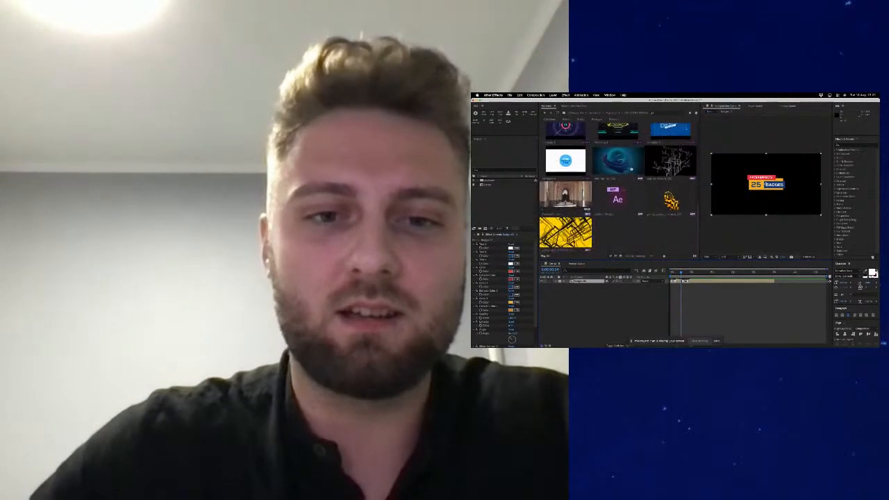
pyautogui.scroll(6, 623, 161)
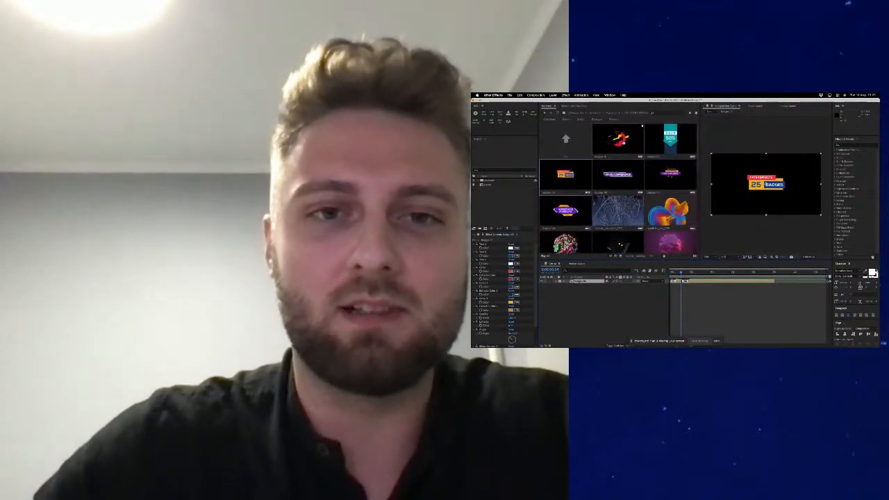
# - Check the import and open options offered for the Badges 01 project without applying one
pyautogui.rightClick(624, 142)
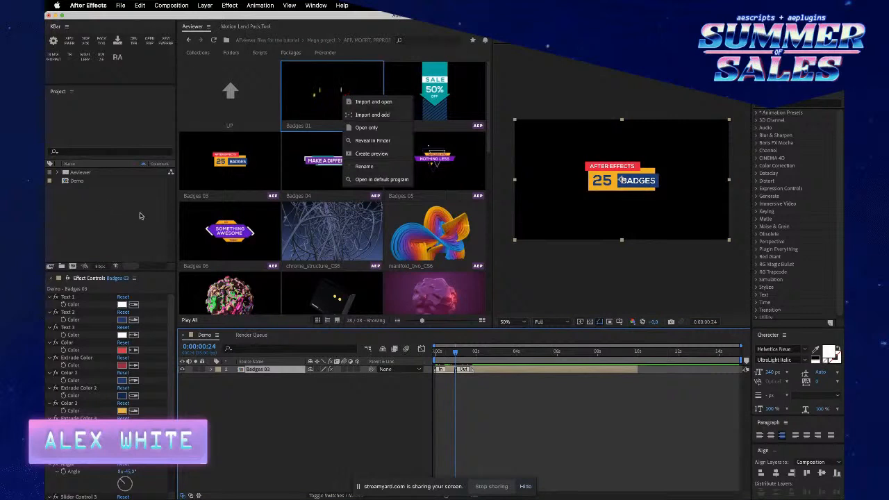
pyautogui.click(88, 185)
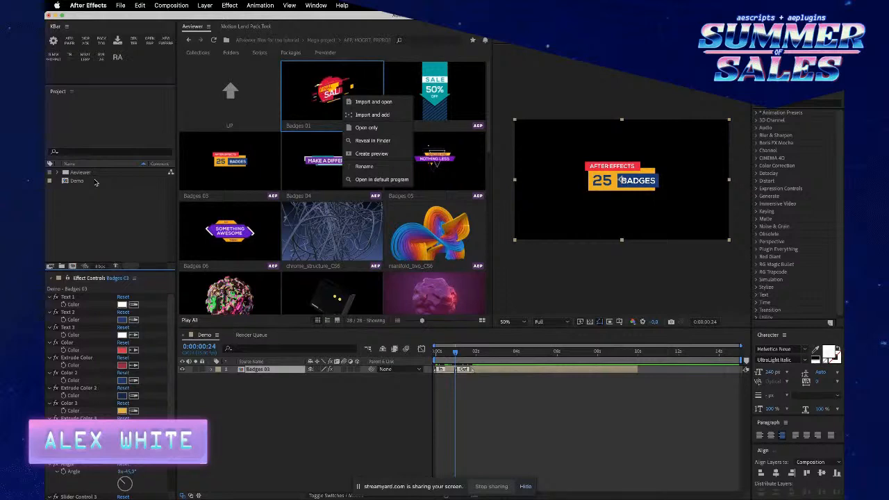
pyautogui.click(243, 163)
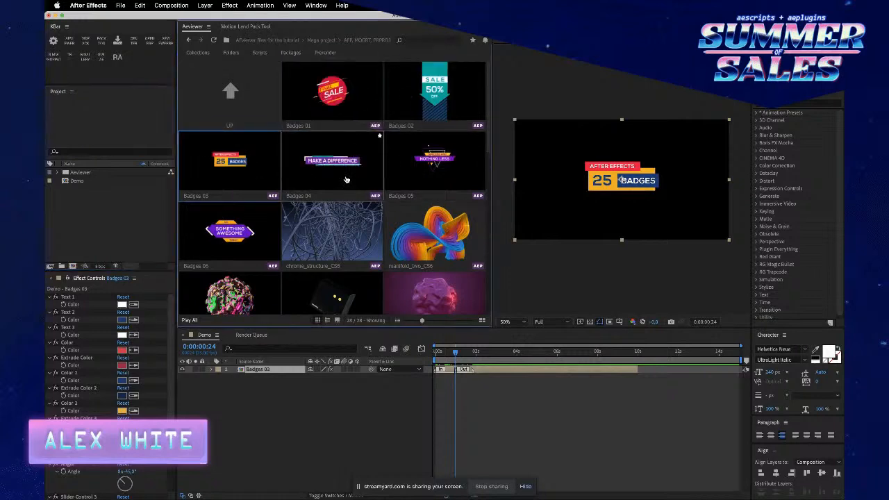
# - Compare the animated previews of the CS6 projects with those of the numbered MOGRT templates
pyautogui.scroll(-1, 354, 172)
pyautogui.scroll(-3, 354, 171)
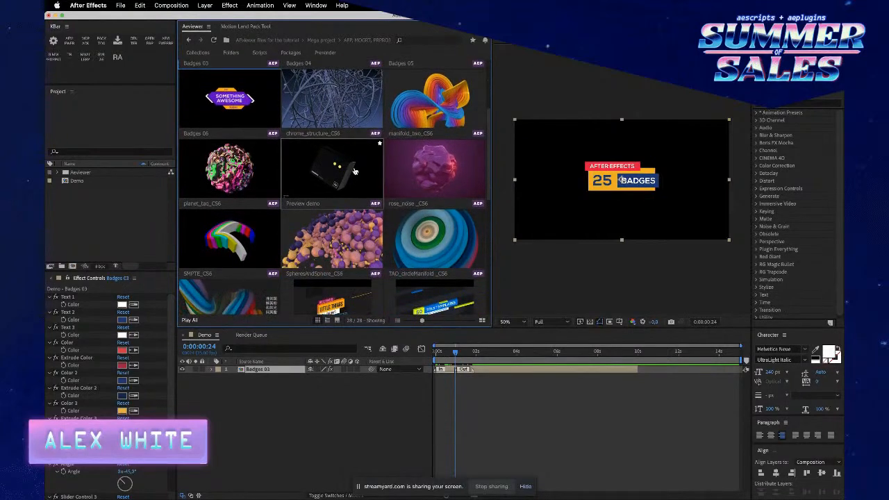
pyautogui.scroll(-2, 354, 172)
pyautogui.scroll(-1, 354, 172)
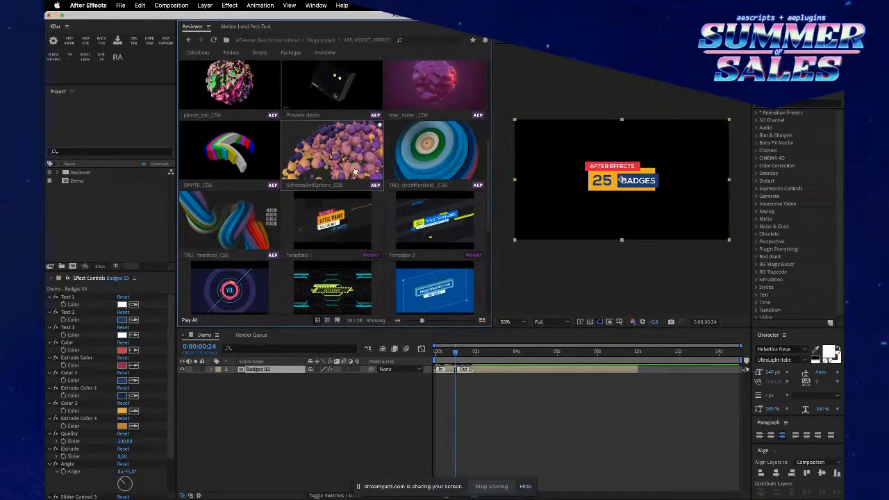
pyautogui.scroll(-1, 354, 172)
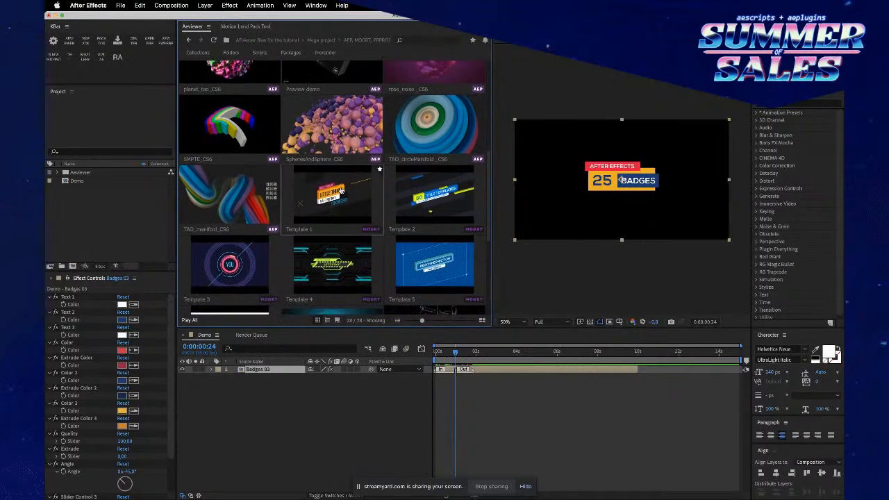
pyautogui.scroll(-1, 344, 200)
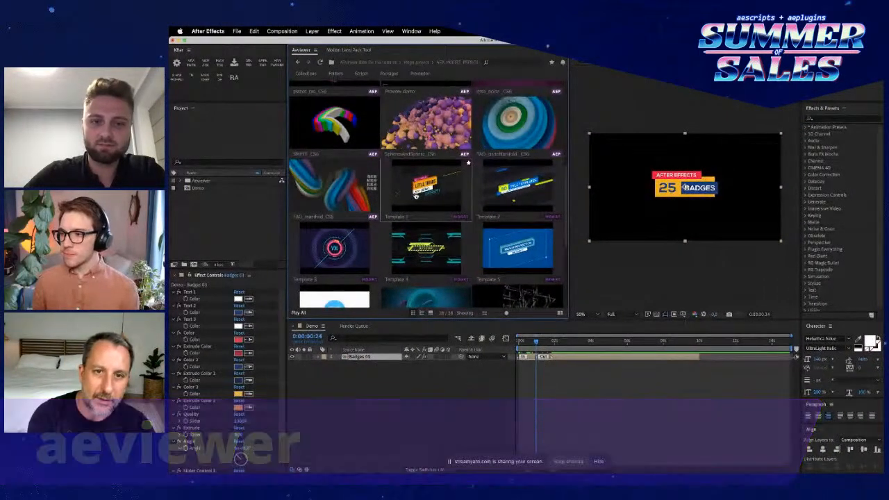
pyautogui.scroll(5, 416, 195)
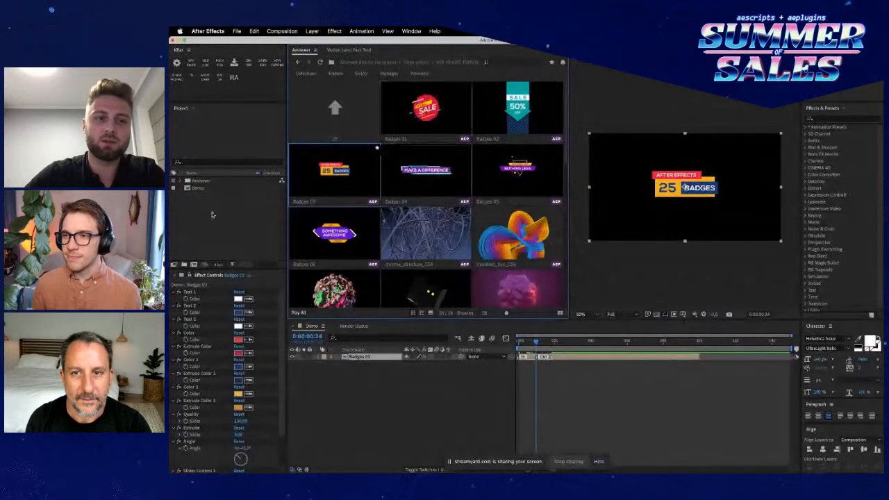
# - Maximize the project item list and expand the Aeviewer and Badges 03.aep folders to select the Badges 03 composition
pyautogui.press('`')
pyautogui.click(206, 129)
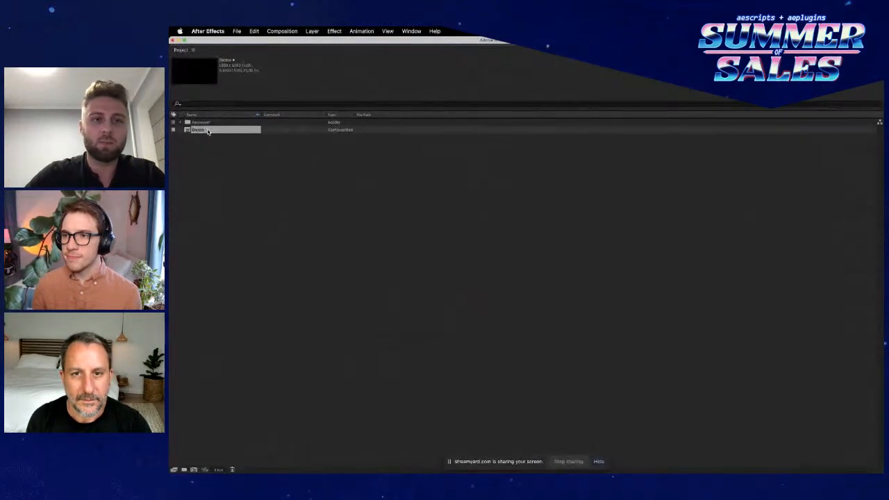
pyautogui.doubleClick(205, 123)
pyautogui.doubleClick(210, 130)
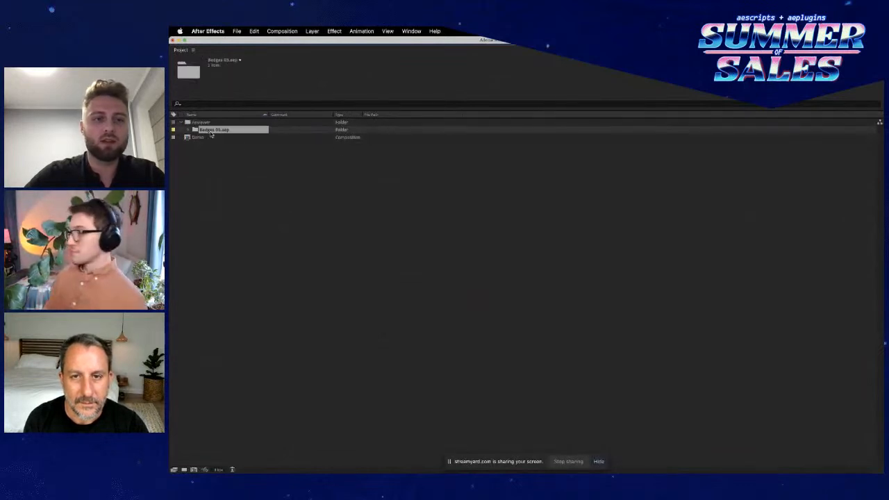
pyautogui.click(243, 137)
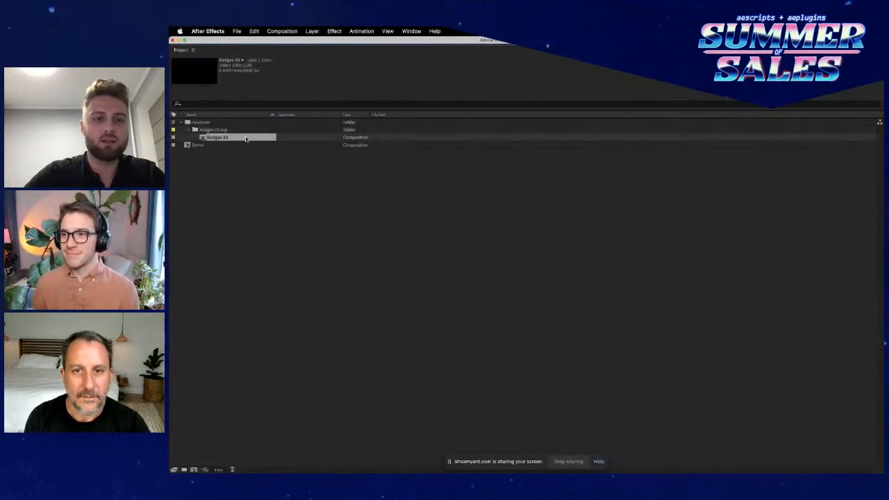
# - Add the comment "Aeviewer" to the Badges 03 composition and restore the full workspace layout
pyautogui.click(297, 139)
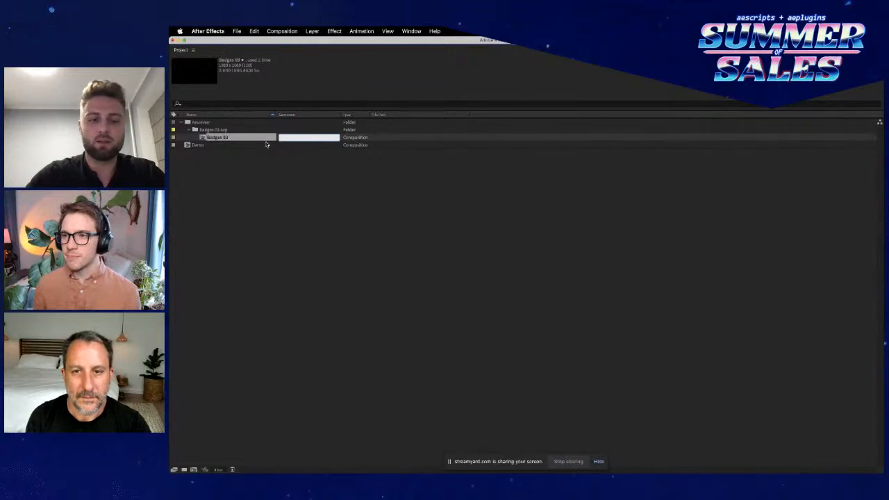
pyautogui.write('Aeviewe')
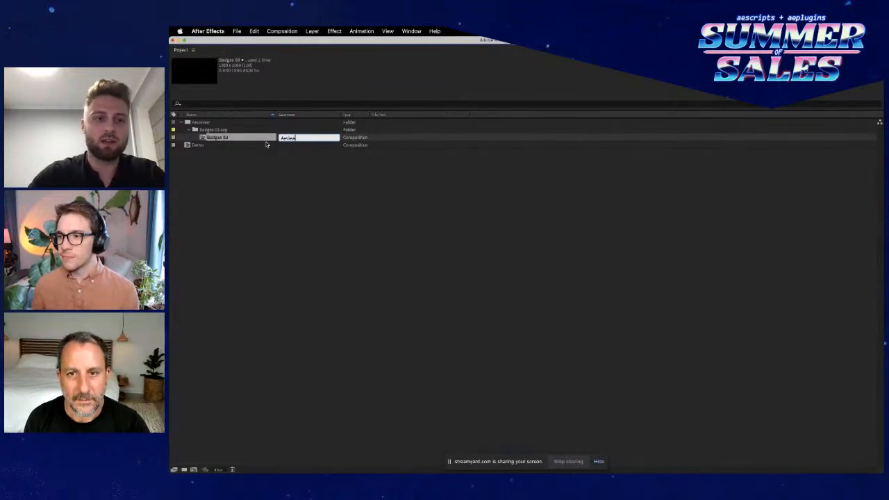
pyautogui.write('r')
pyautogui.press('Return')
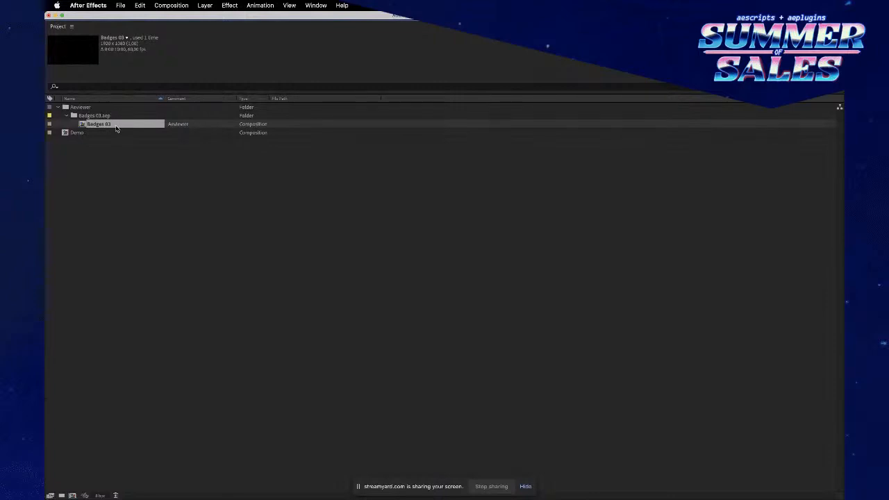
pyautogui.press('`')
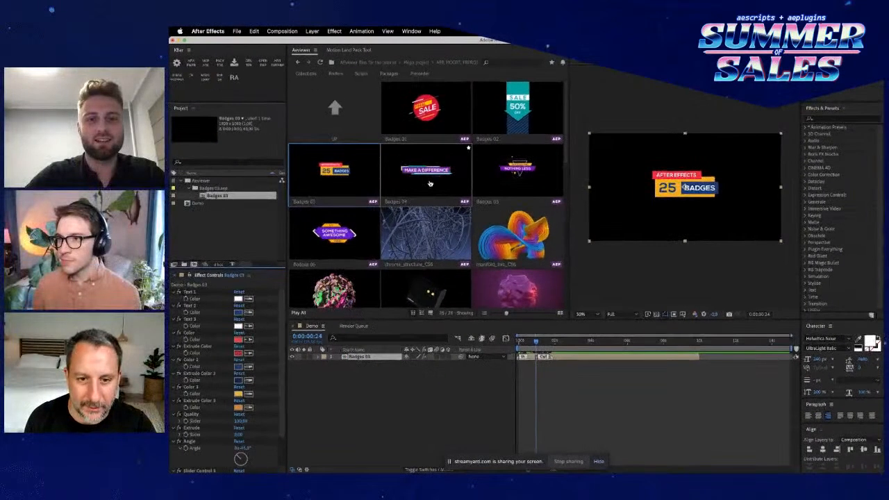
# - Look through the folder's template files down to the Untitled Project and yellow CS6 items
pyautogui.scroll(-2, 432, 224)
pyautogui.scroll(-3, 435, 225)
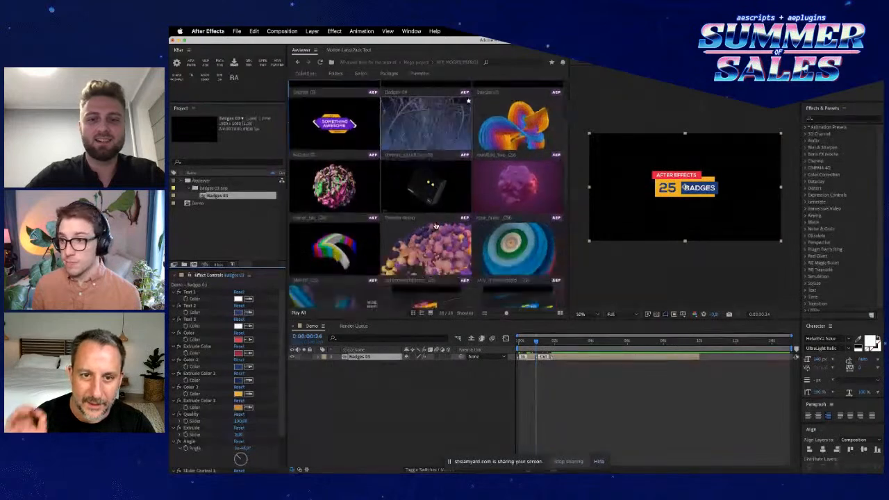
pyautogui.scroll(-2, 435, 226)
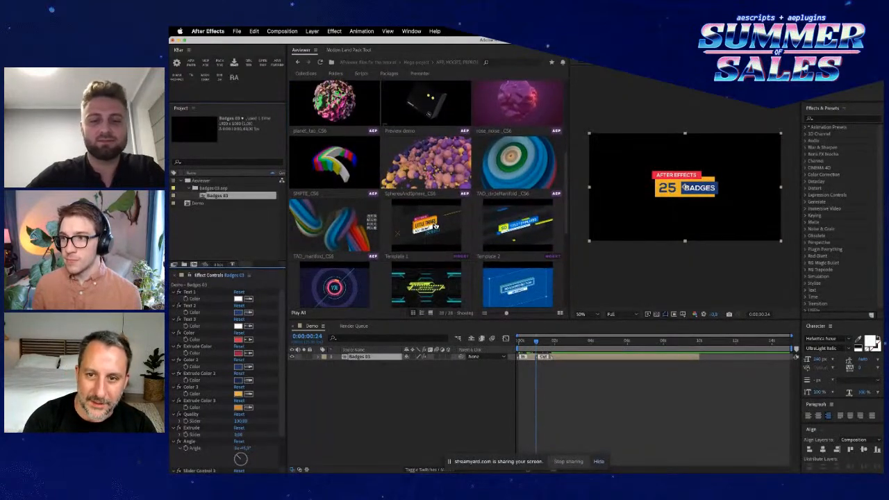
pyautogui.scroll(-1, 435, 226)
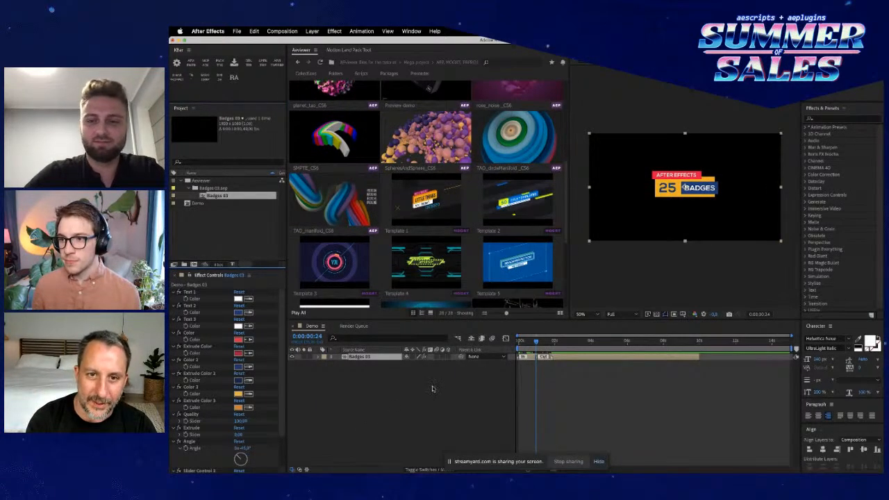
pyautogui.scroll(-2, 423, 236)
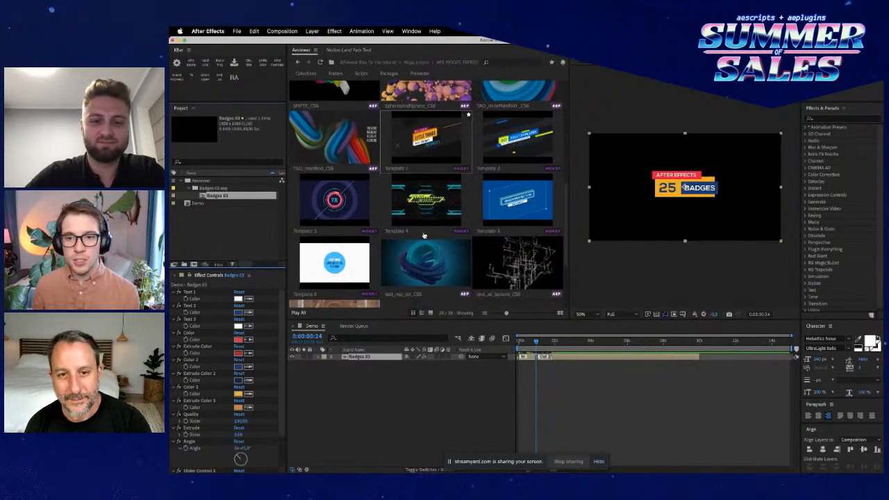
pyautogui.scroll(-4, 424, 236)
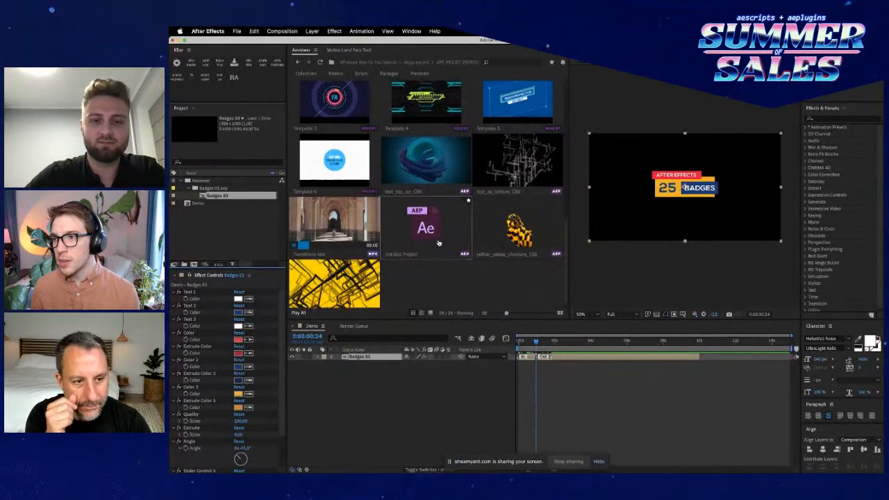
pyautogui.scroll(2, 439, 243)
pyautogui.scroll(2, 438, 243)
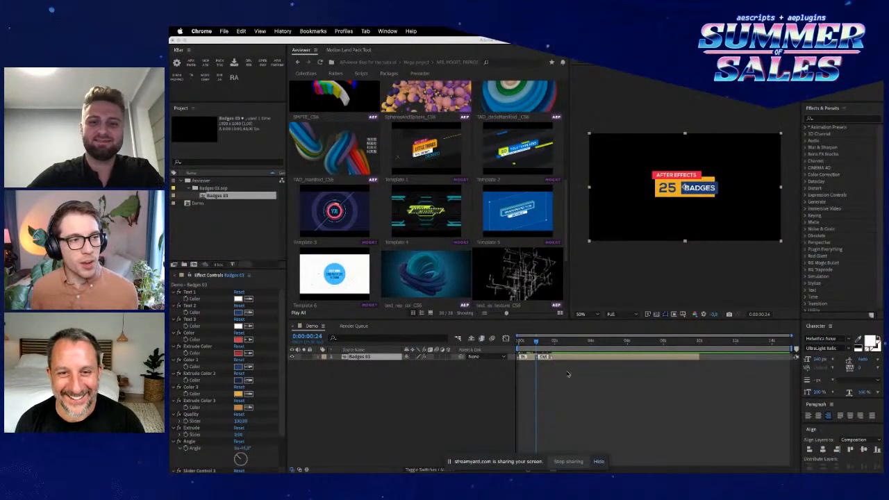
# - Leave the template folder and go up one level to the Mega project folder
pyautogui.click(461, 419)
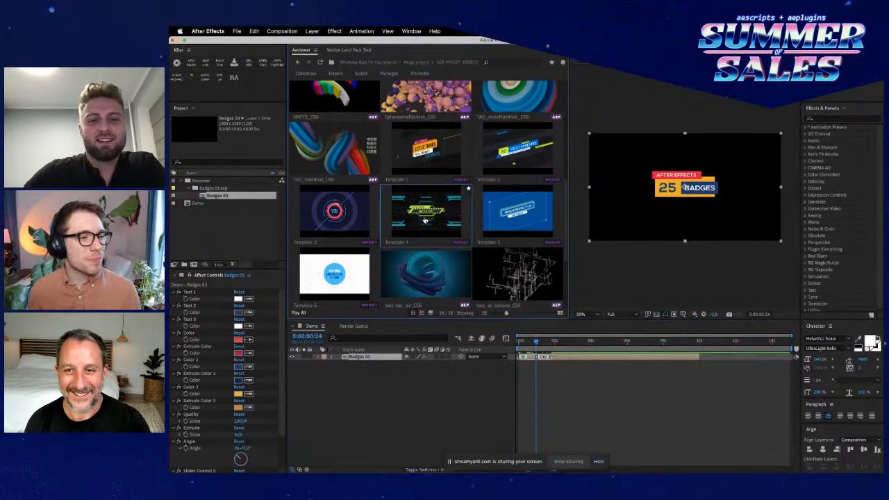
pyautogui.scroll(-1, 425, 221)
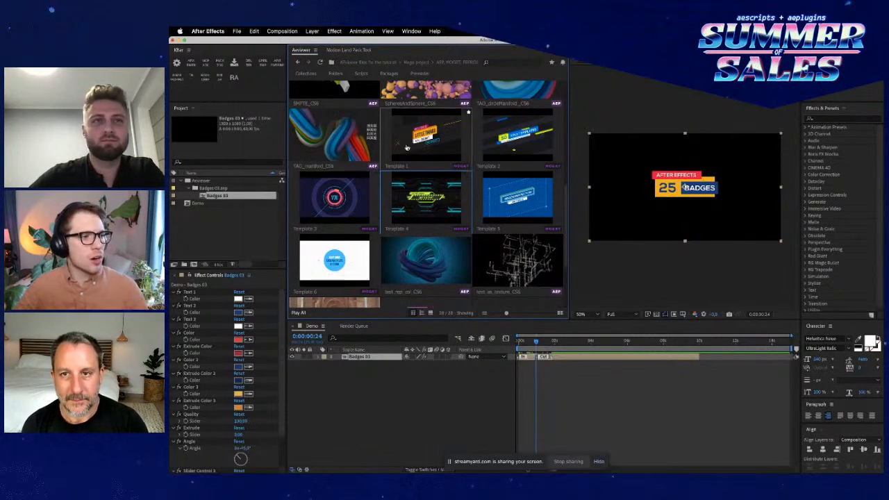
pyautogui.scroll(10, 407, 147)
pyautogui.click(341, 106)
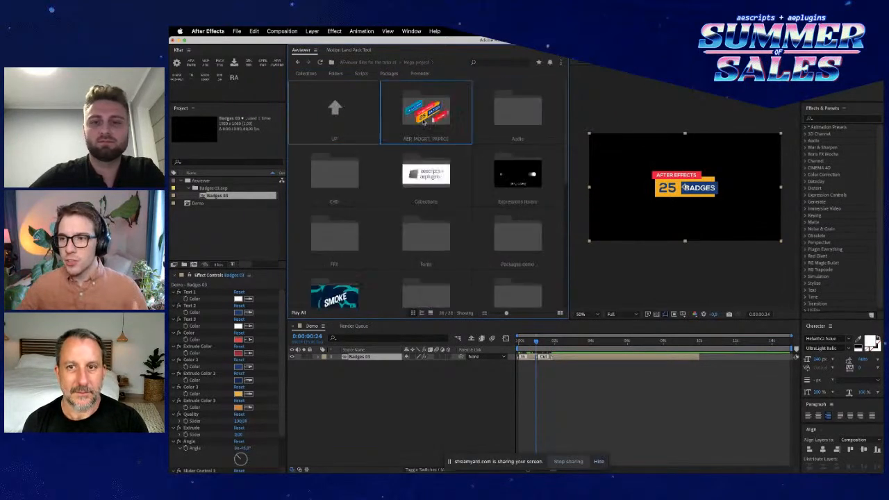
# - Look at the contents of the Audio and C4D folders and return to the Mega project folder
pyautogui.doubleClick(512, 128)
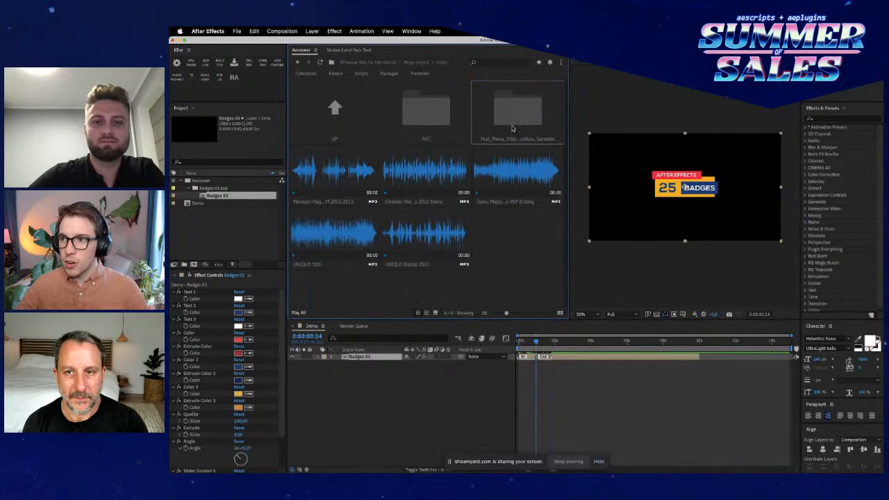
pyautogui.click(335, 109)
pyautogui.doubleClick(353, 184)
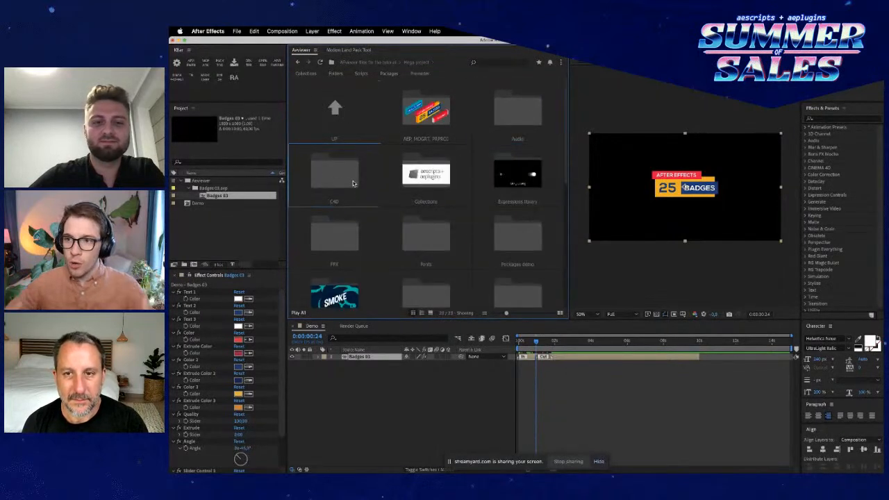
pyautogui.click(341, 115)
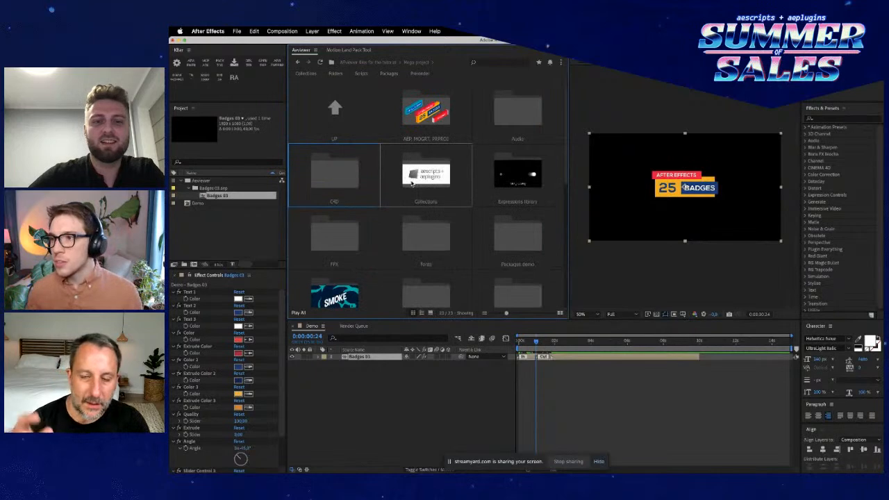
# - Look through the font previews in the Fonts folder and go back up one level
pyautogui.doubleClick(425, 218)
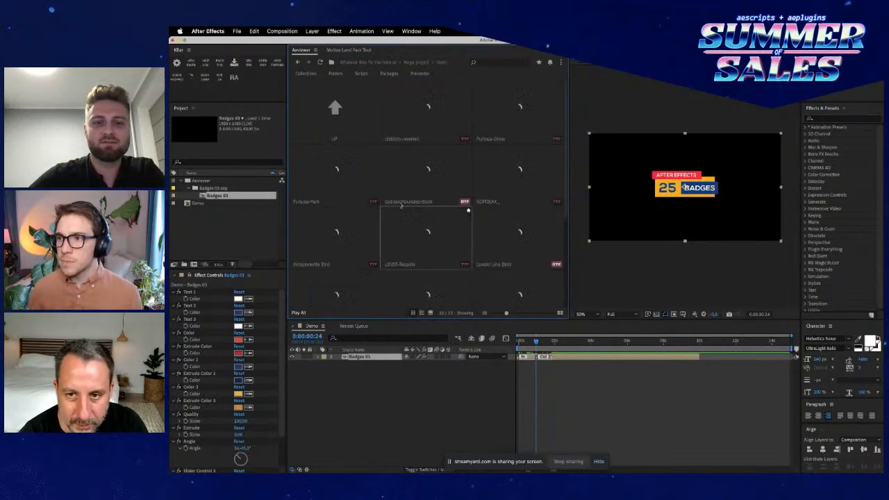
pyautogui.scroll(-4, 375, 184)
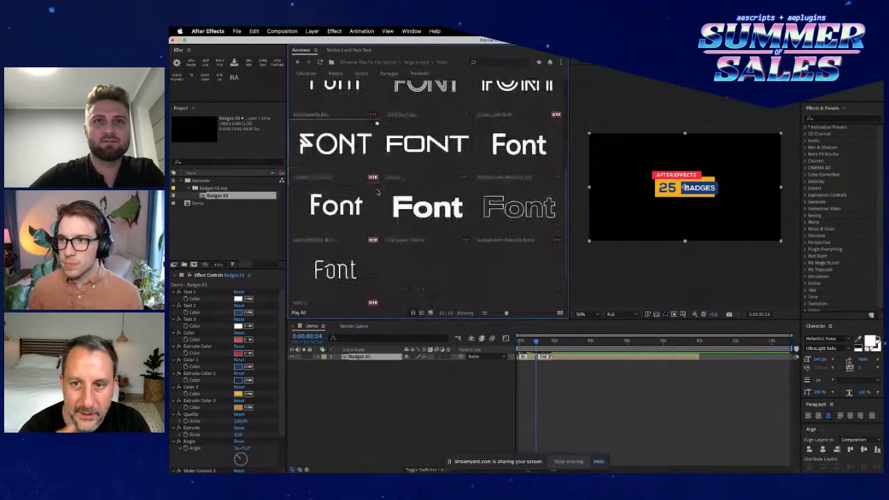
pyautogui.scroll(4, 350, 128)
pyautogui.click(350, 128)
# - View the contents of the Prerender tab and PSD folders, returning to the Mega project folder after each
pyautogui.scroll(-2, 344, 208)
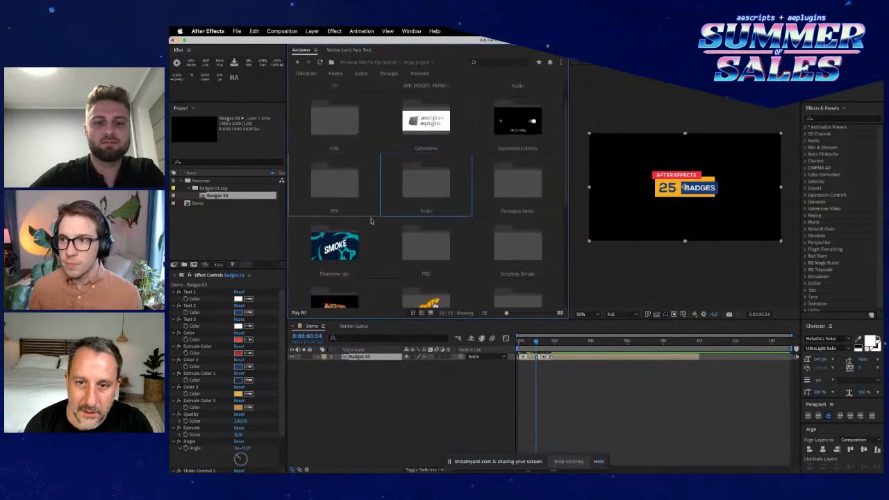
pyautogui.doubleClick(340, 243)
pyautogui.doubleClick(335, 123)
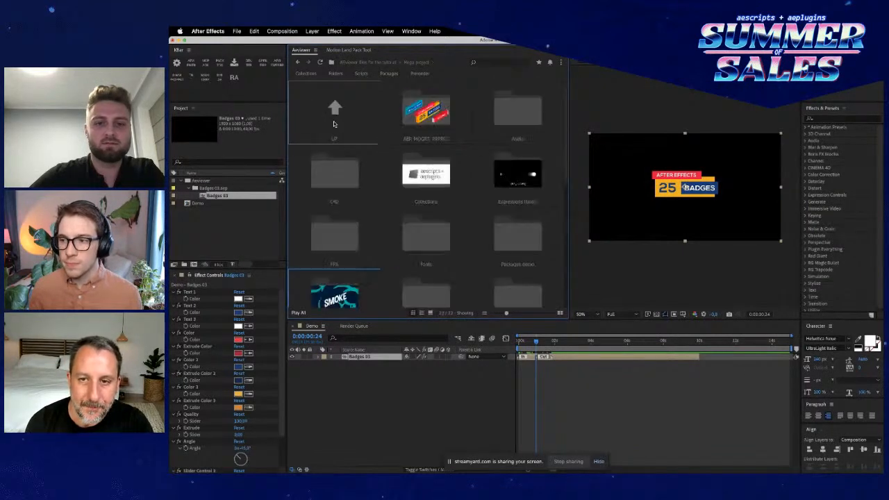
pyautogui.scroll(-2, 410, 240)
pyautogui.doubleClick(429, 238)
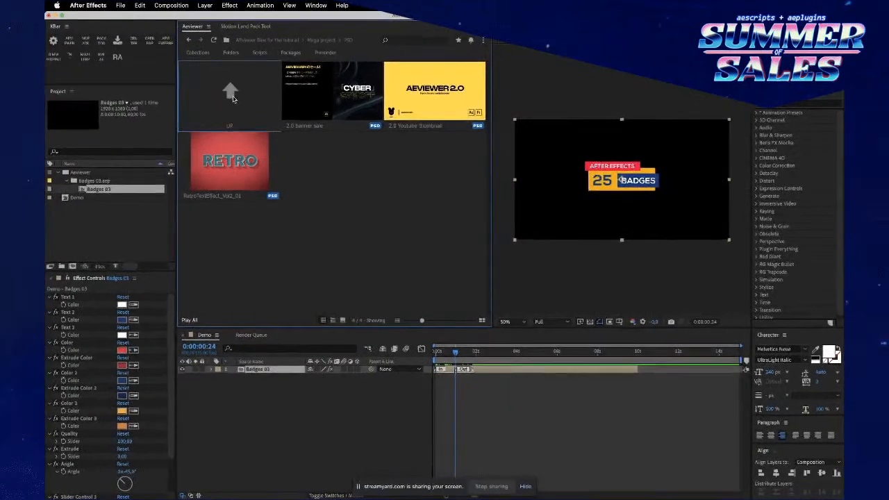
pyautogui.doubleClick(337, 105)
# - Look into the Scripts folder and the PSD folder again, going back up after each
pyautogui.scroll(-2, 339, 223)
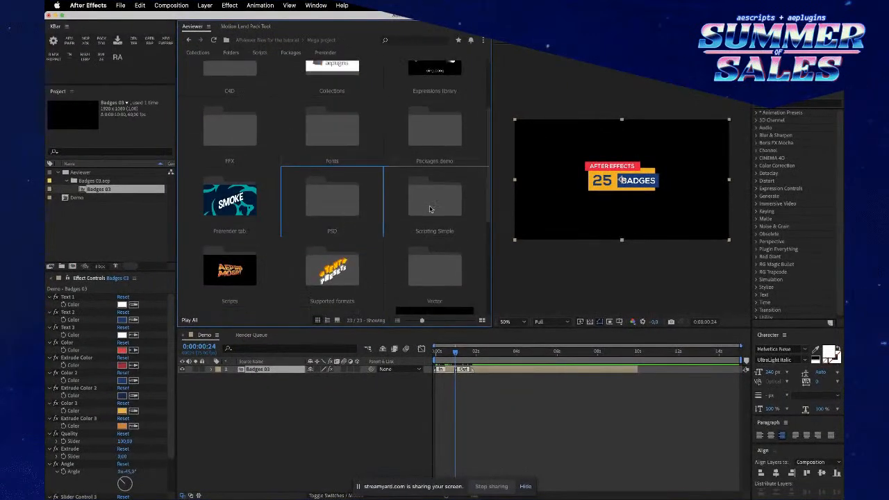
pyautogui.doubleClick(243, 254)
pyautogui.doubleClick(230, 94)
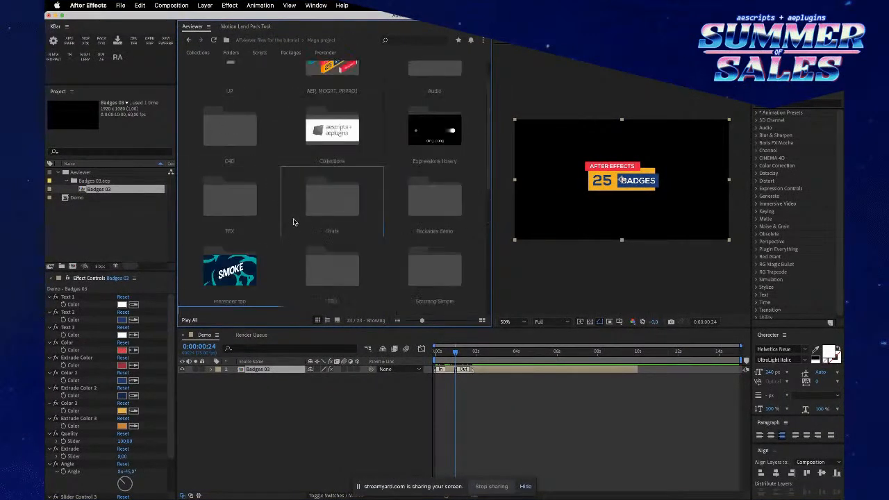
pyautogui.scroll(-2, 294, 223)
pyautogui.doubleClick(334, 183)
pyautogui.doubleClick(232, 90)
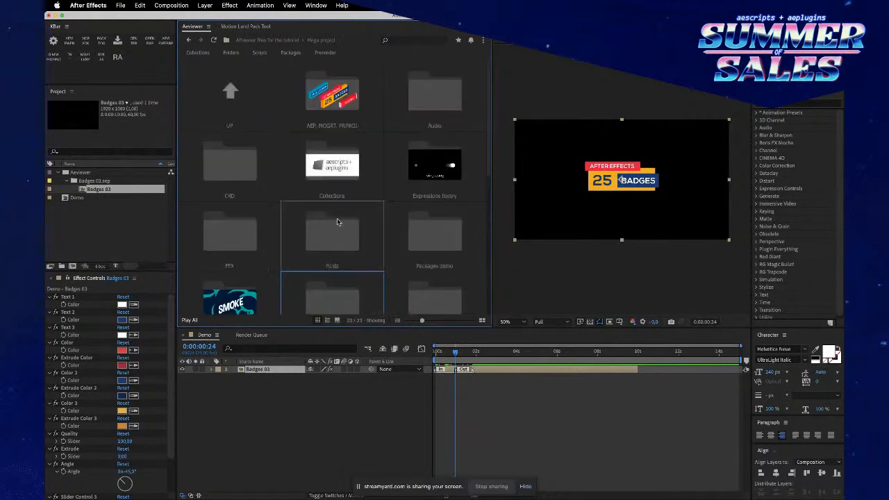
# - Look through the Fashion walk and other clips in the Videos folder, and return to the Mega project folder
pyautogui.scroll(-2, 339, 223)
pyautogui.doubleClick(230, 258)
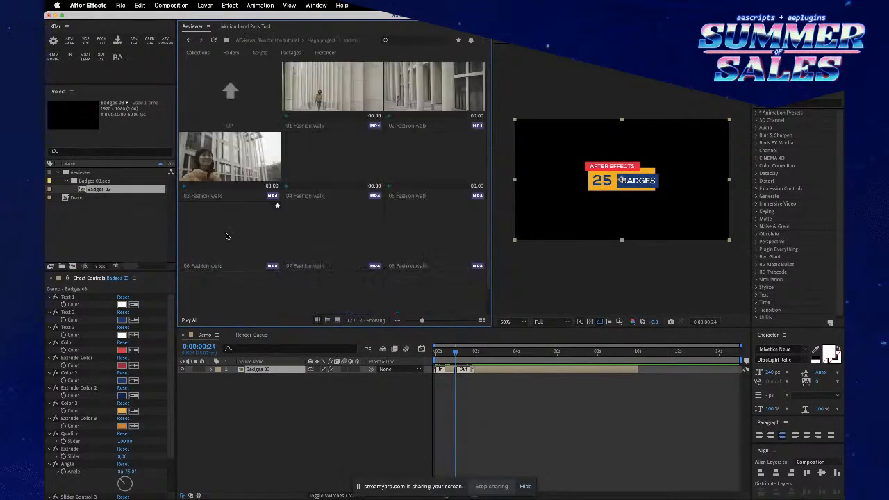
pyautogui.scroll(-1, 319, 200)
pyautogui.scroll(1, 317, 201)
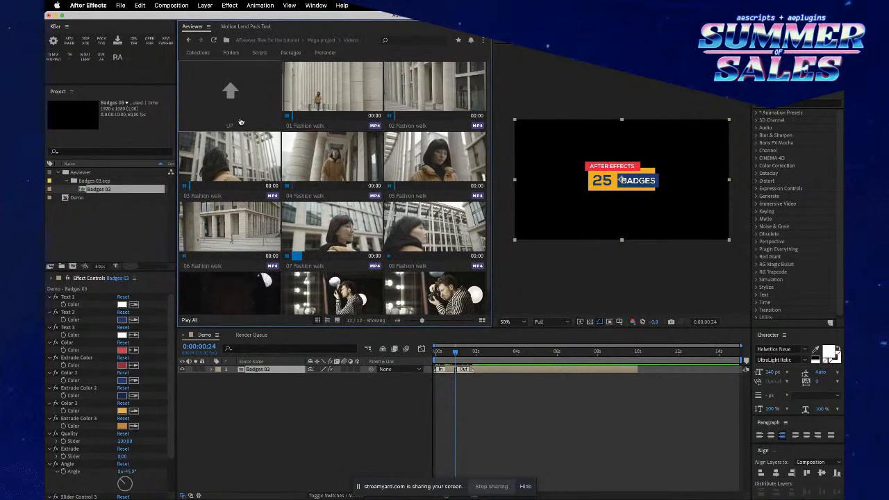
pyautogui.doubleClick(230, 91)
pyautogui.scroll(10, 371, 136)
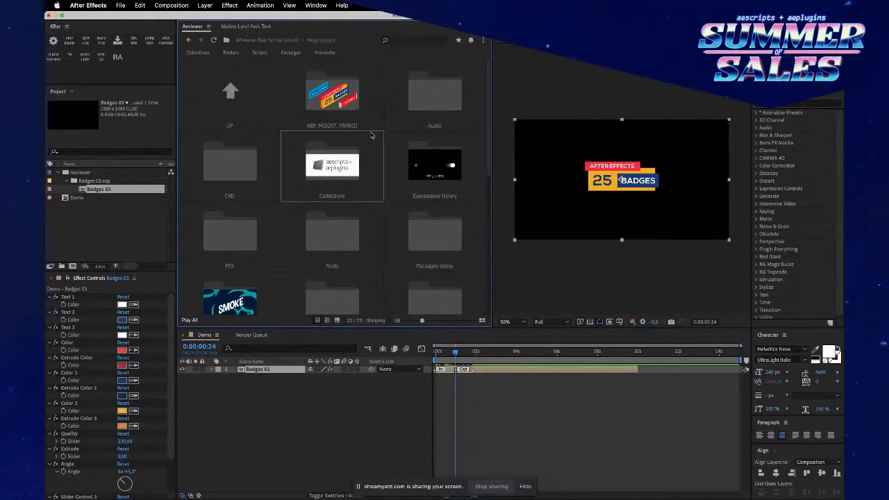
# - Open the AEP, MOGRT, PRPROJ folder at its MOGRT templates and delete the Badges 03 layer from the Demo composition
pyautogui.doubleClick(330, 88)
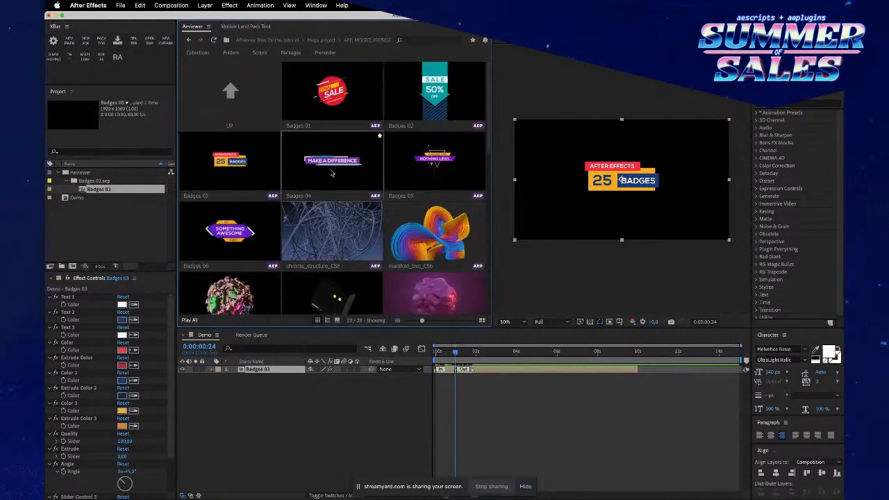
pyautogui.scroll(-10, 332, 174)
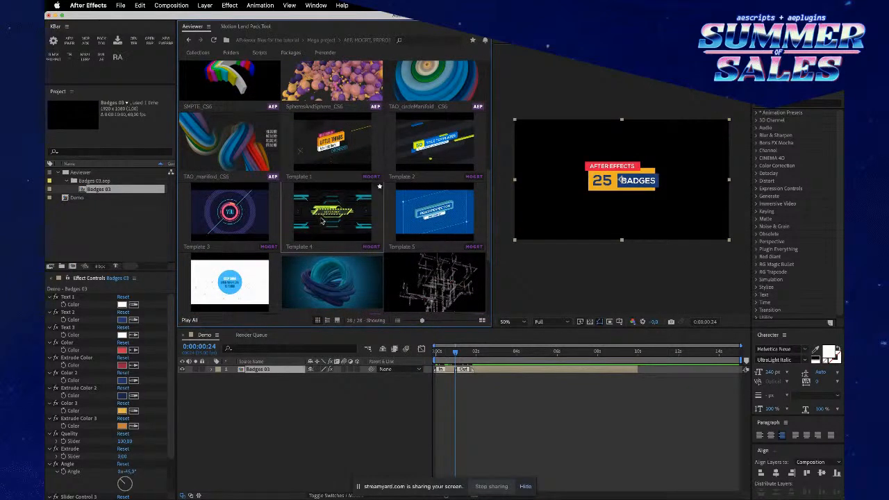
pyautogui.moveTo(290, 423); pyautogui.dragTo(271, 343)
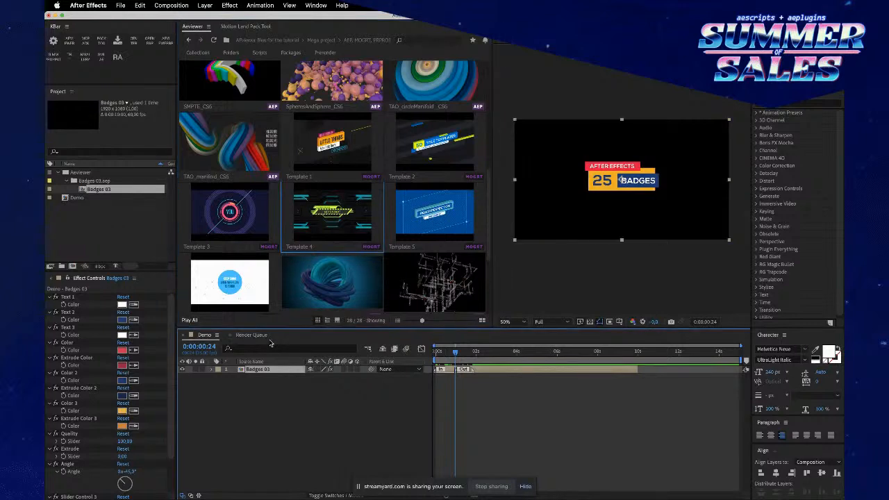
pyautogui.press('Delete')
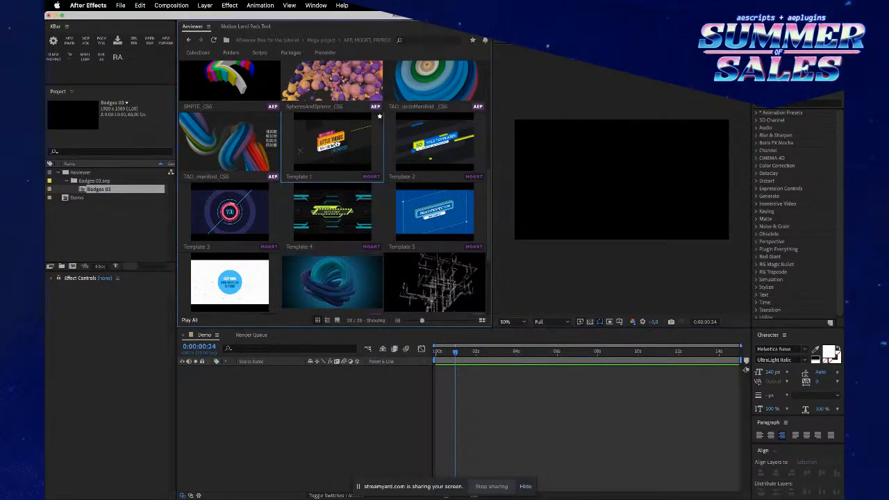
# - Import the Template 1 MOGRT into the Demo composition and expand its Title 1 properties in Essential Graphics
pyautogui.doubleClick(337, 141)
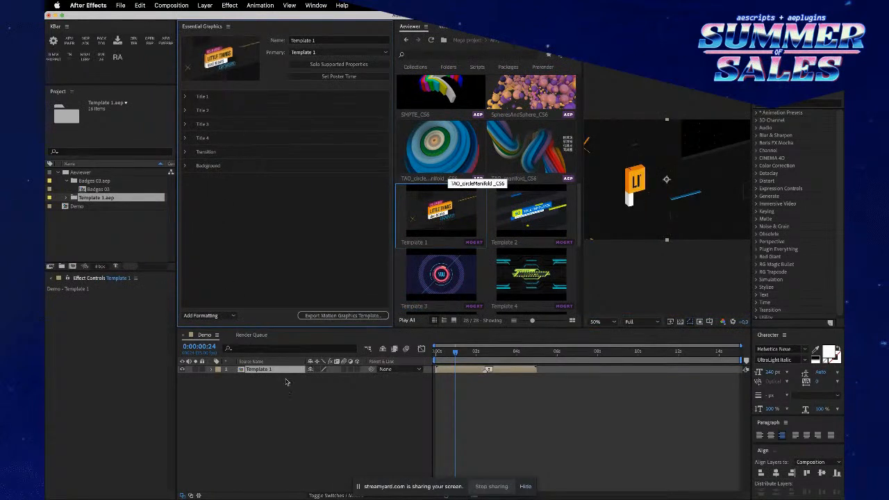
pyautogui.click(185, 98)
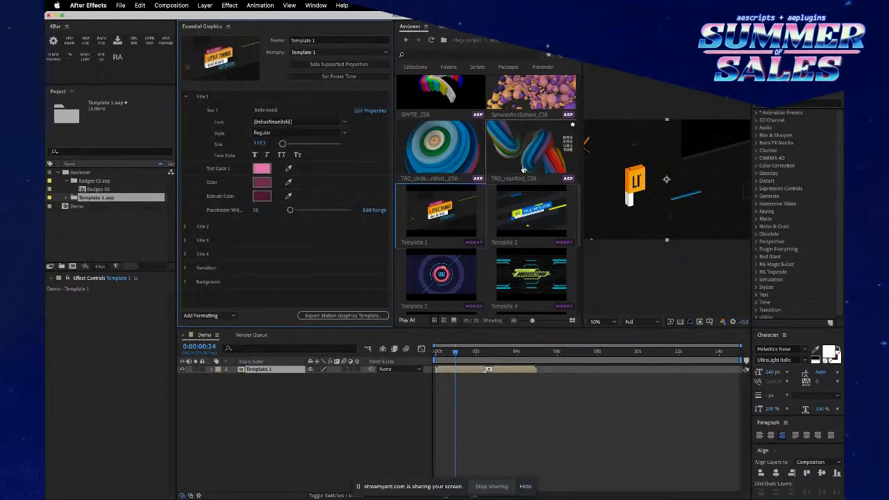
# - Go up to Mega project, reopen the AEP, MOGRT, PRPROJ folder, look through its templates and leave it again
pyautogui.scroll(7, 520, 174)
pyautogui.click(432, 116)
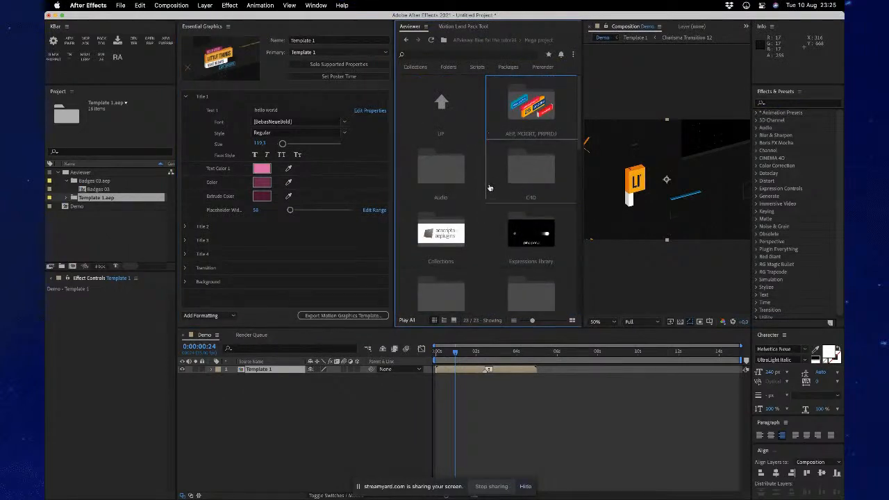
pyautogui.doubleClick(534, 119)
pyautogui.scroll(-10, 498, 246)
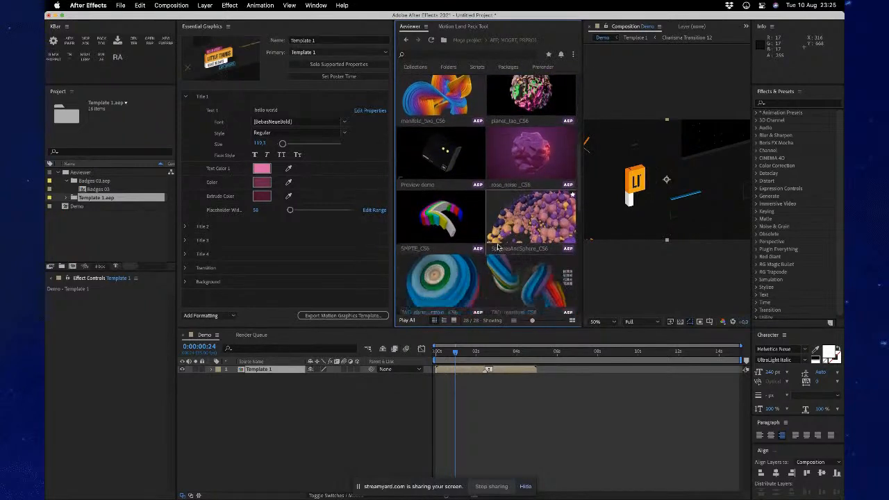
pyautogui.scroll(-5, 498, 246)
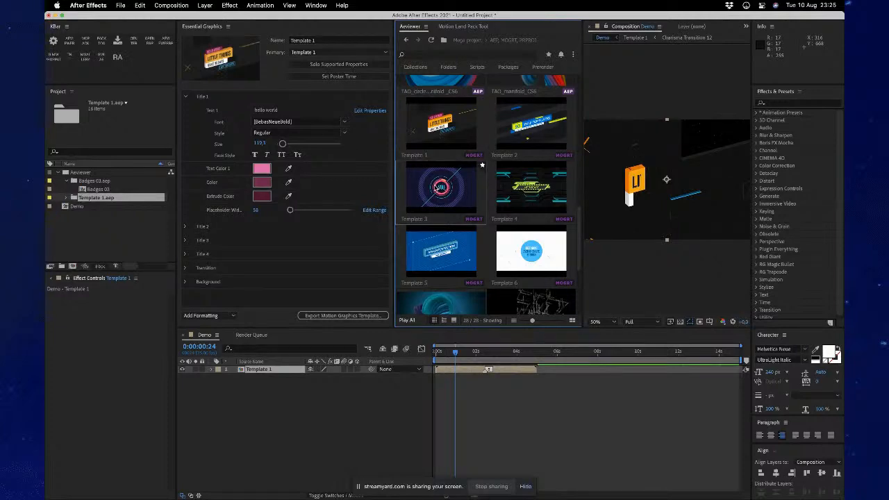
pyautogui.scroll(10, 436, 188)
pyautogui.click(427, 98)
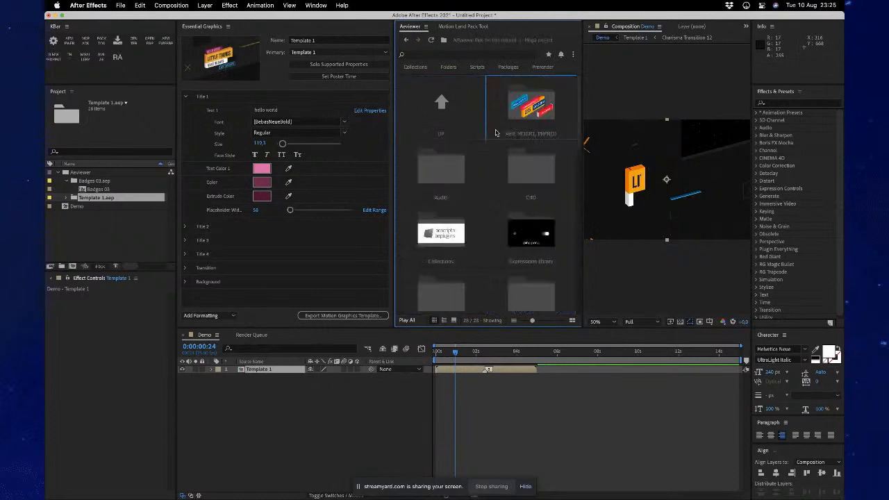
# - Close Essential Graphics to give the asset browser its full width back
pyautogui.click(228, 27)
pyautogui.click(239, 36)
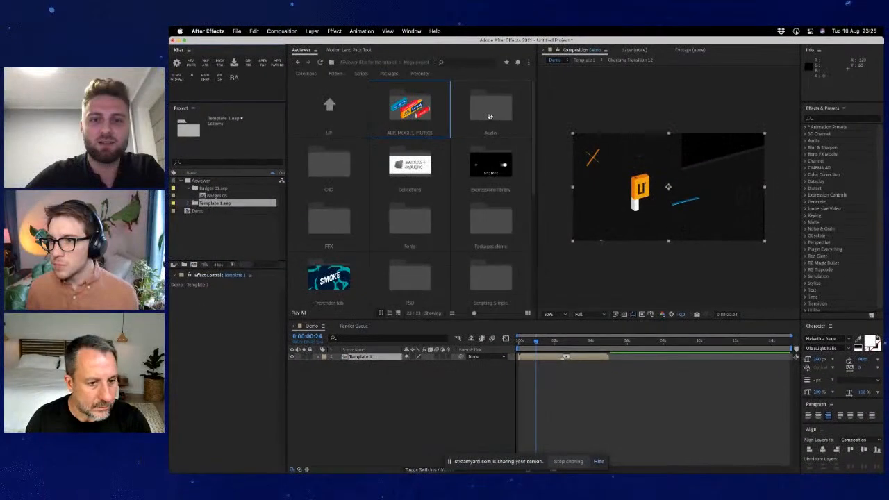
# - View the sound effects in the Audio folder's AAC subfolder and return to the Audio folder
pyautogui.click(402, 100)
pyautogui.click(403, 117)
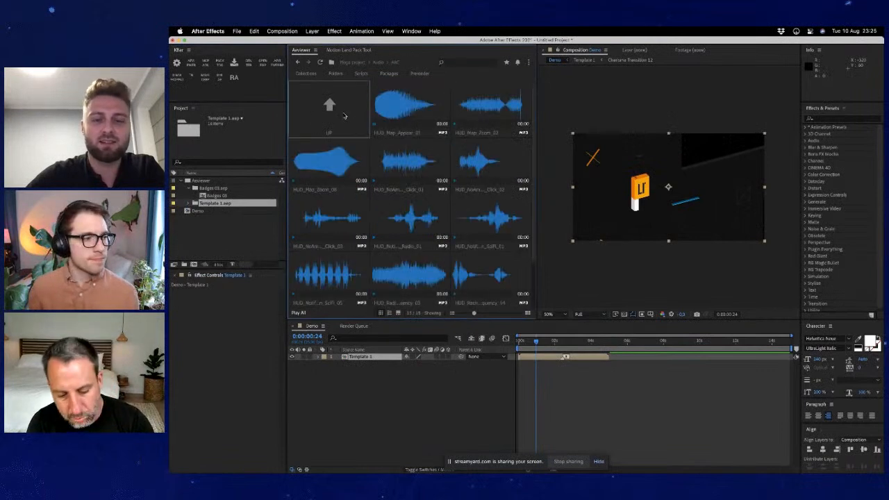
pyautogui.click(339, 115)
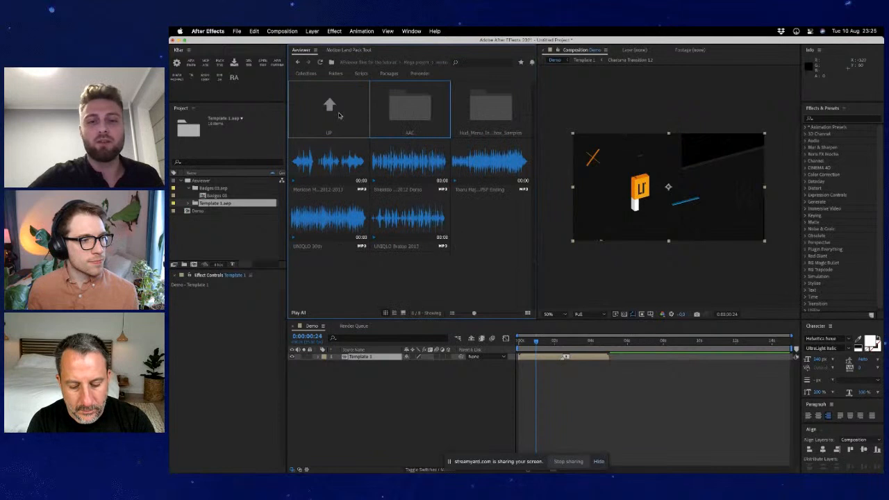
# - Look through the HUD menu samples folder and its subfolder, recheck the AAC folder, and return to Mega project
pyautogui.click(490, 110)
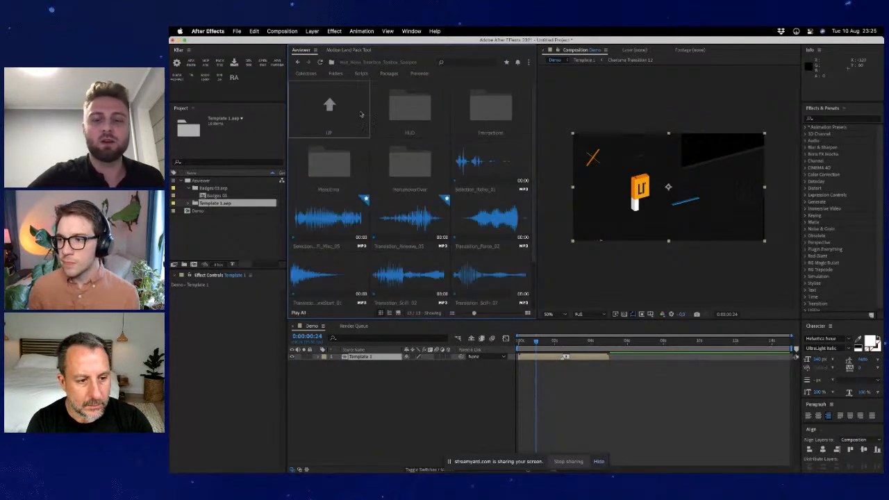
pyautogui.click(388, 156)
pyautogui.click(332, 103)
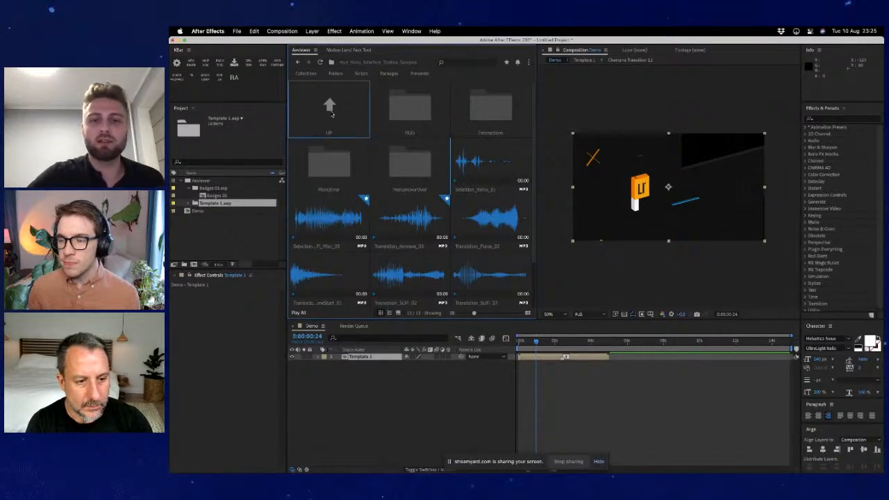
pyautogui.click(332, 112)
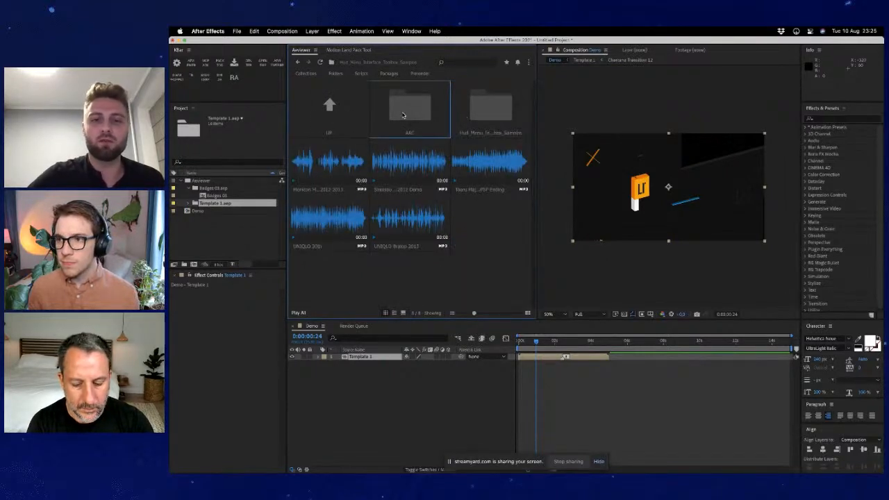
pyautogui.click(410, 113)
pyautogui.click(322, 116)
pyautogui.click(322, 115)
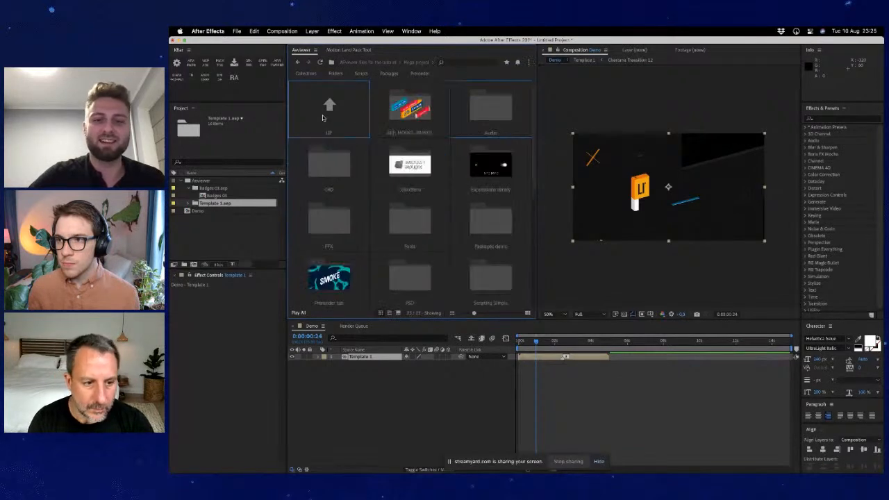
# - Show the collections list and view the contents of the HUD, Paint brushes and Text collections
pyautogui.click(316, 78)
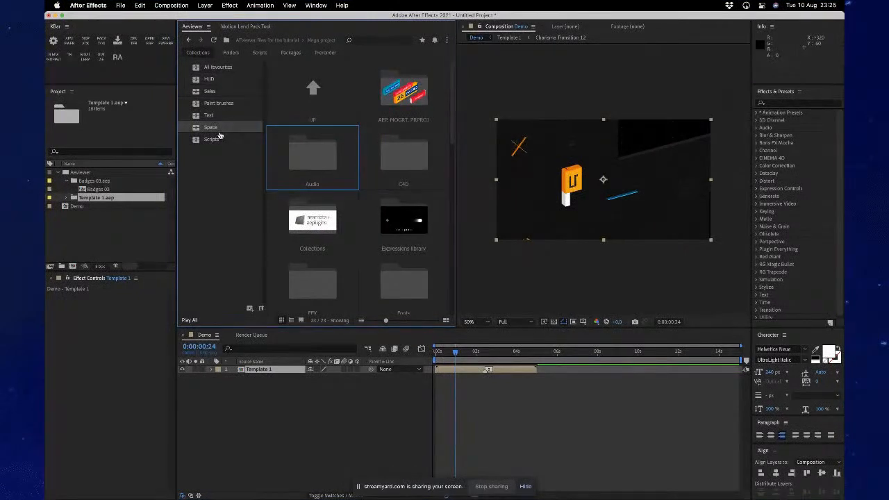
pyautogui.click(224, 80)
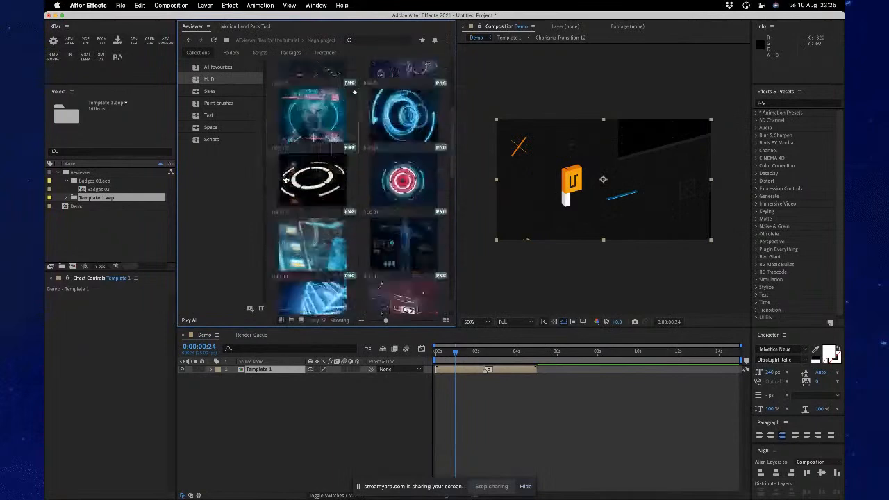
pyautogui.click(230, 104)
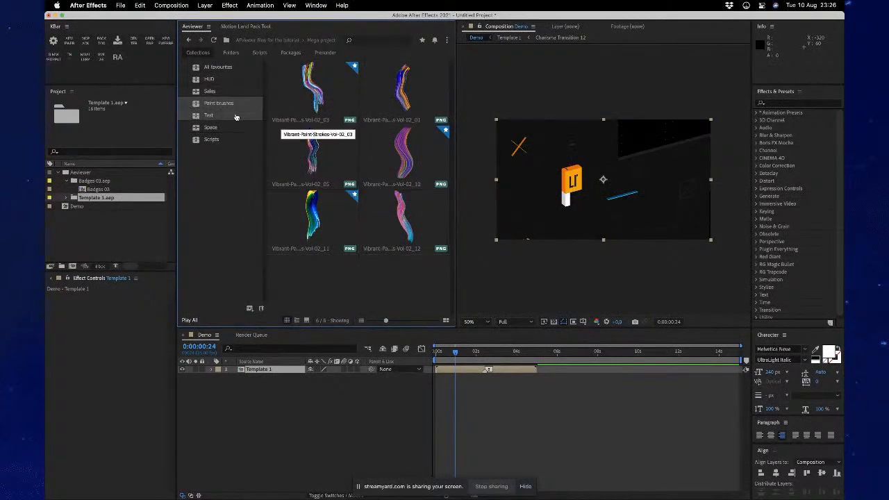
pyautogui.click(208, 115)
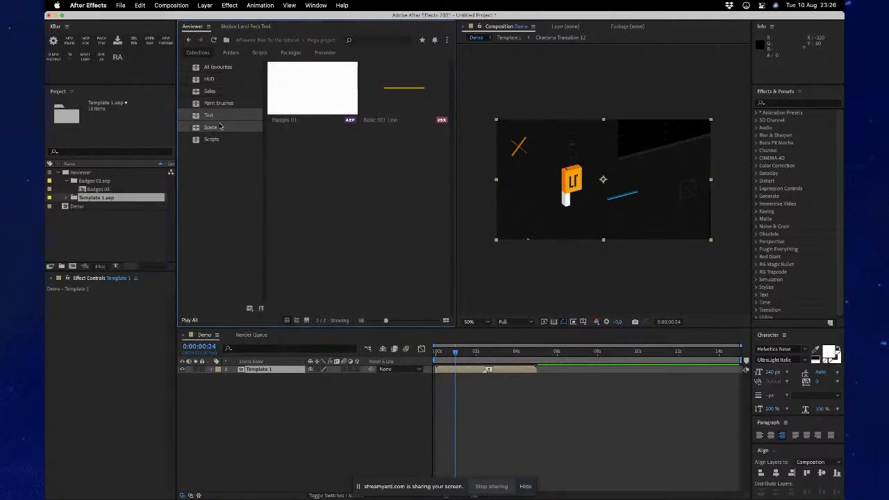
# - View the images stored in the Space collection
pyautogui.click(210, 128)
pyautogui.scroll(-3, 324, 214)
pyautogui.scroll(3, 324, 214)
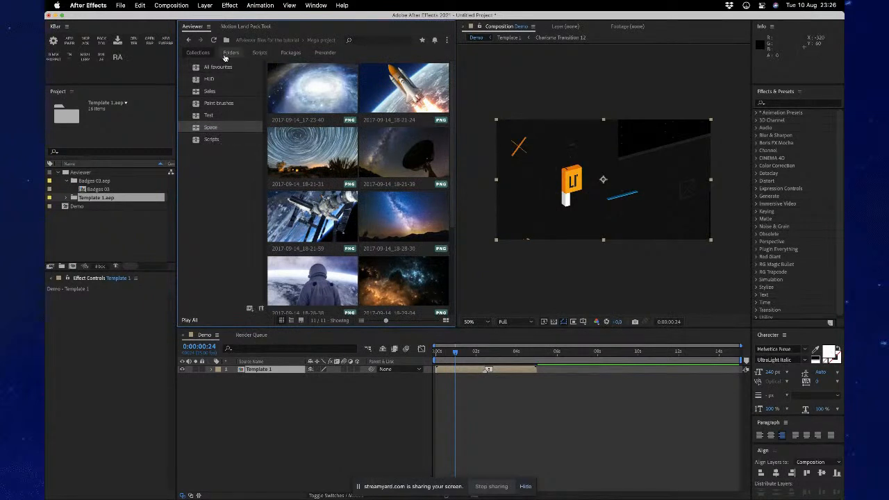
# - Show the folders list, view the AEviewer tutorial files and Promo Folder, and look through the computer's folder tree
pyautogui.click(225, 57)
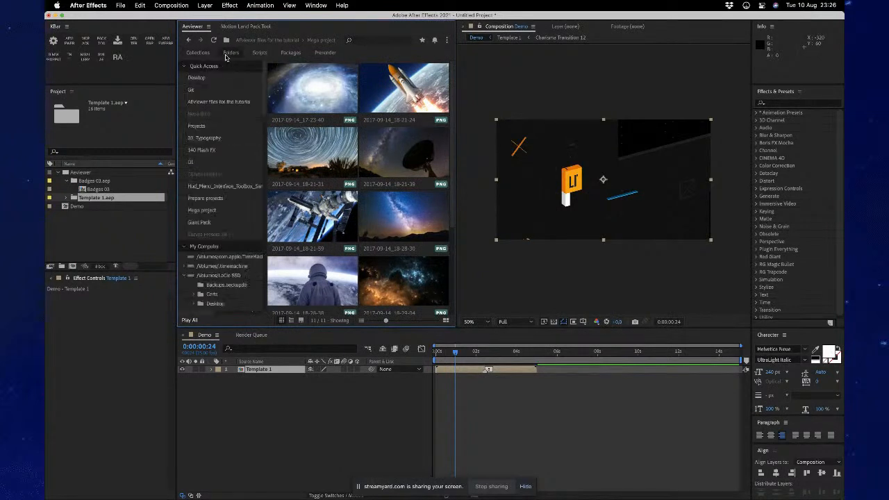
pyautogui.click(225, 105)
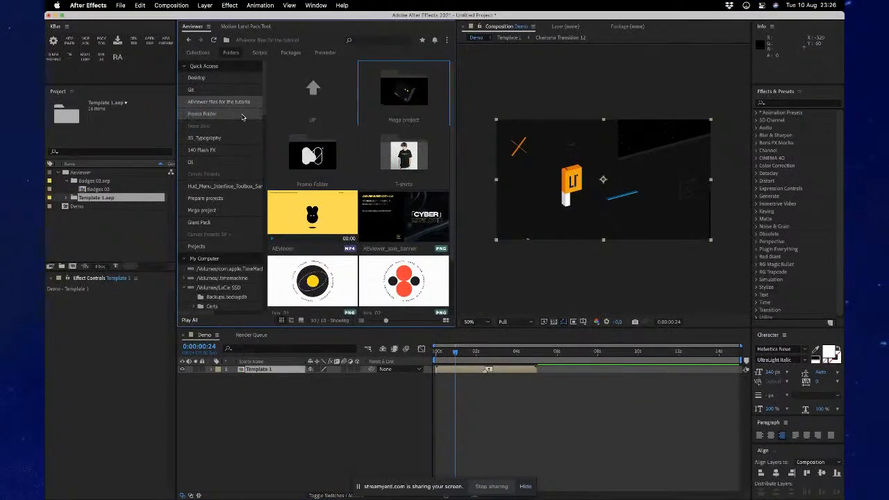
pyautogui.click(243, 115)
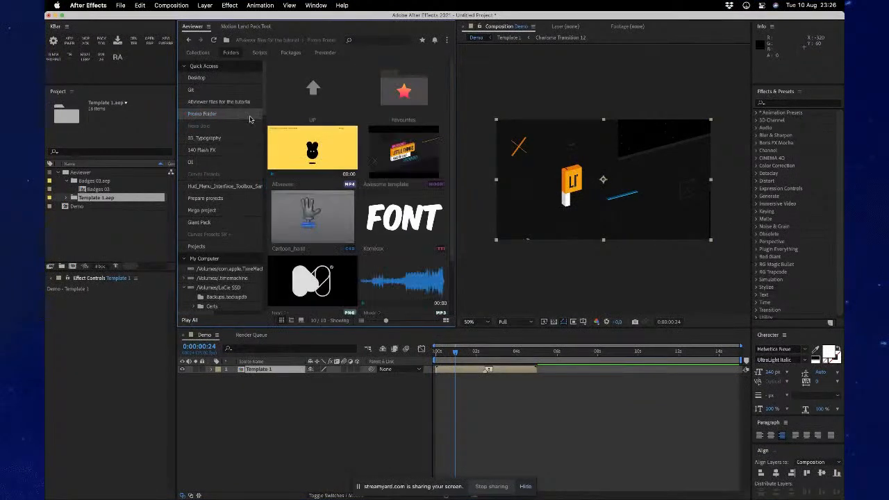
pyautogui.click(311, 103)
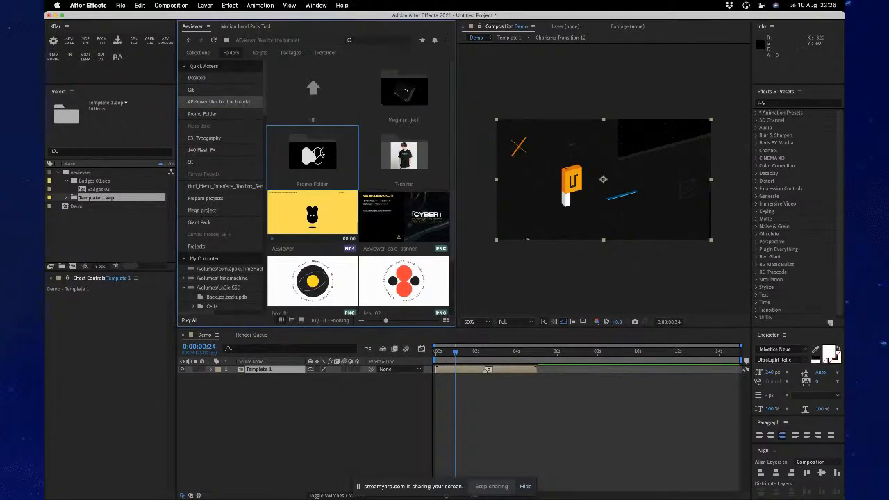
pyautogui.scroll(-10, 223, 252)
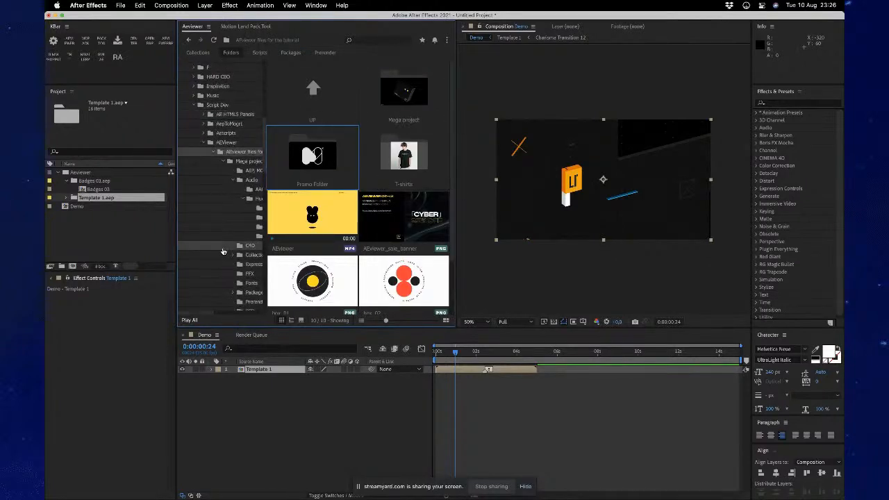
pyautogui.scroll(-5, 223, 251)
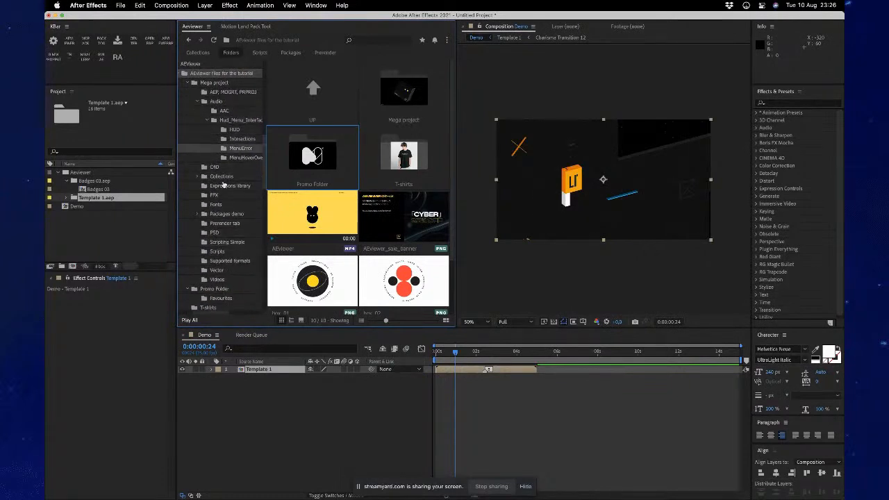
pyautogui.scroll(15, 232, 121)
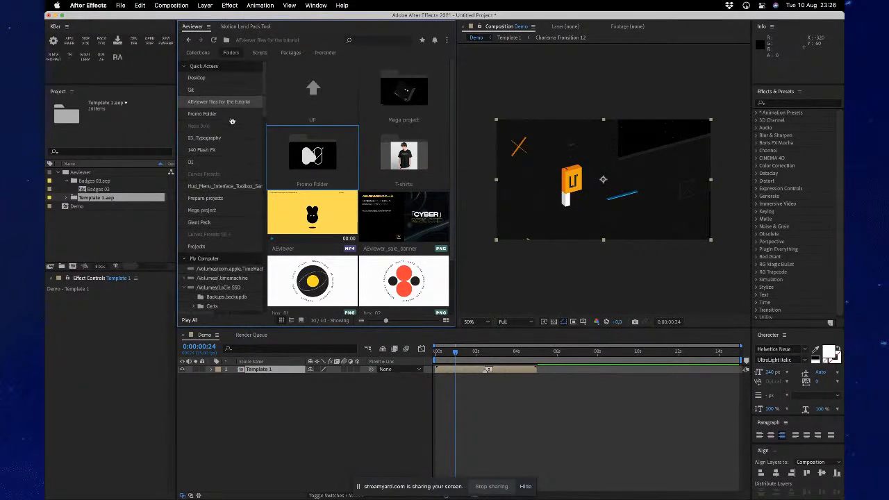
# - View the Electric discharges subfolder of 140 Flash FX and look through the folder tree again
pyautogui.click(211, 151)
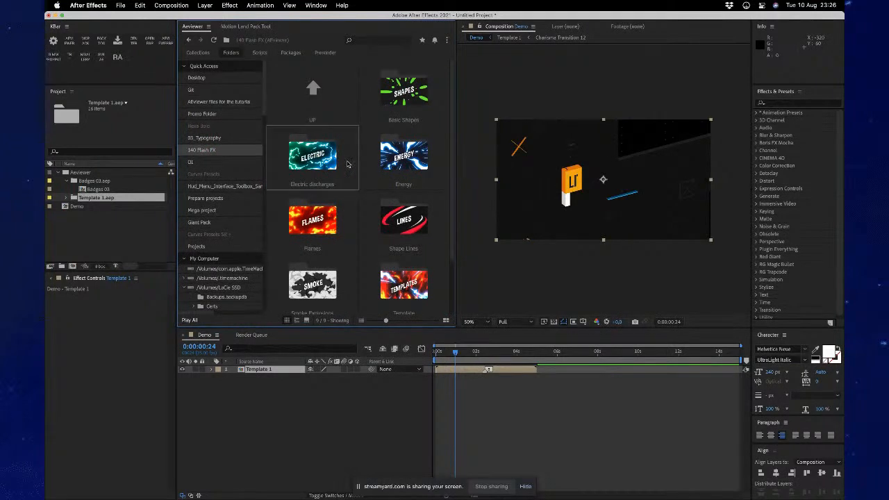
pyautogui.doubleClick(313, 155)
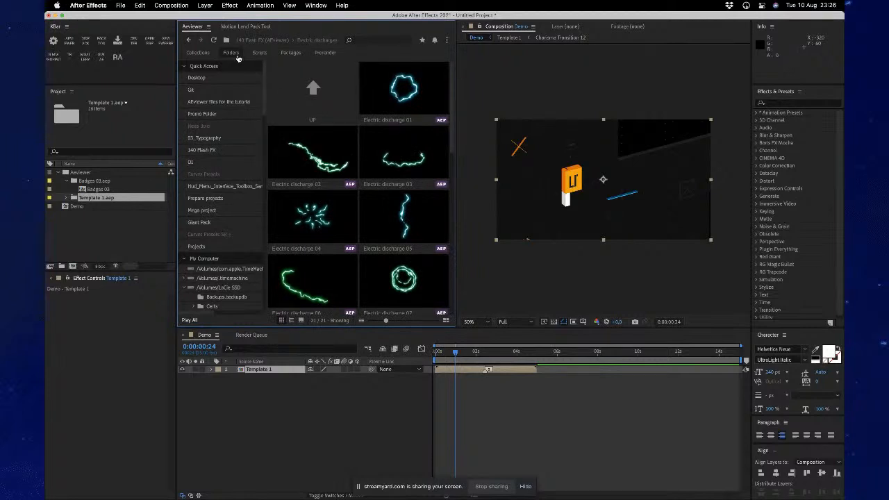
pyautogui.scroll(-5, 219, 239)
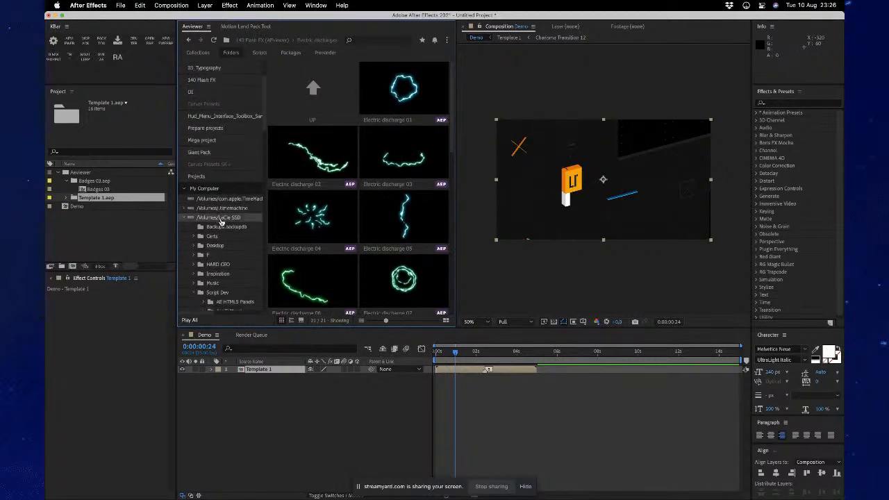
pyautogui.scroll(-10, 219, 238)
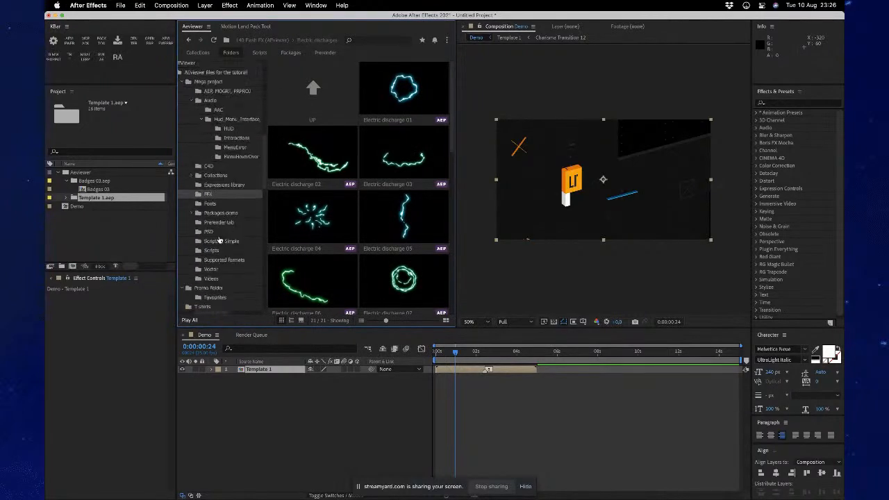
pyautogui.scroll(15, 218, 238)
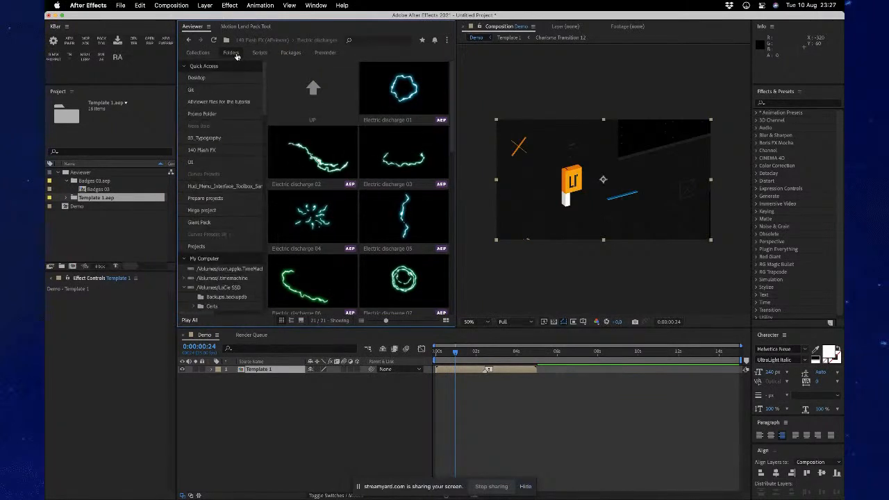
# - Use the quick subfolder list to view Smoke Explosions and Transitions, and return to the 140 Flash FX folder
pyautogui.click(236, 56)
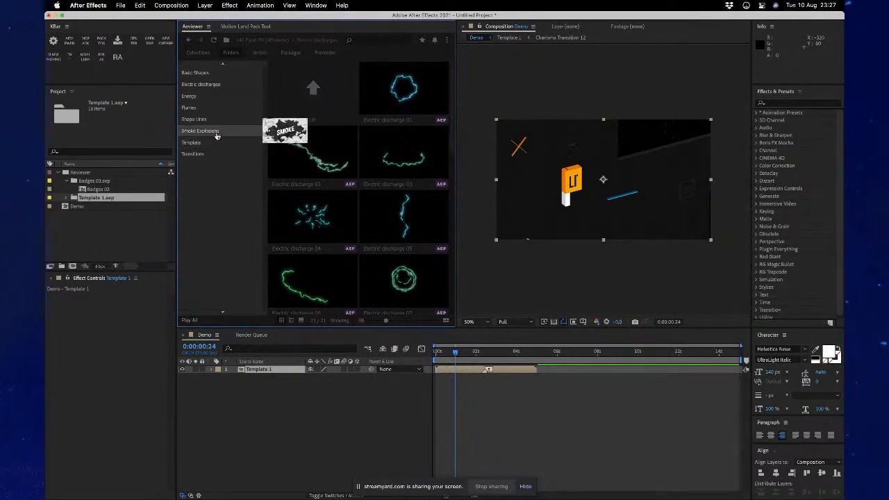
pyautogui.click(201, 131)
pyautogui.click(229, 54)
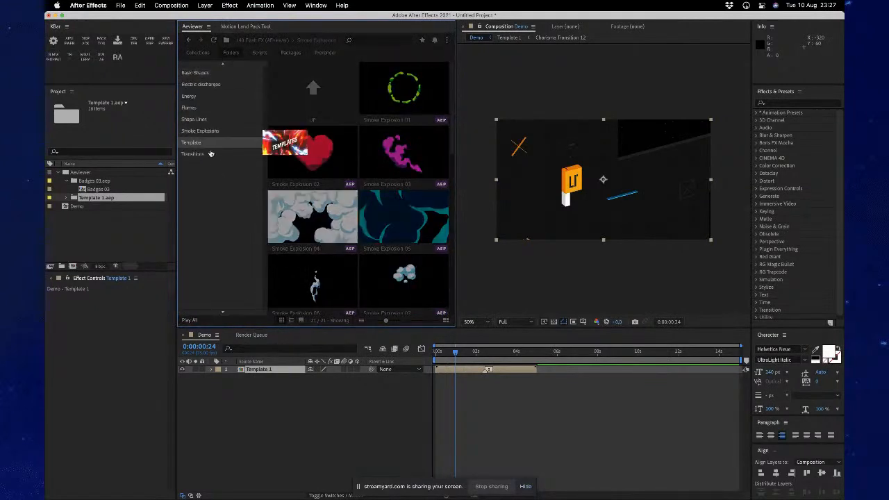
pyautogui.click(212, 152)
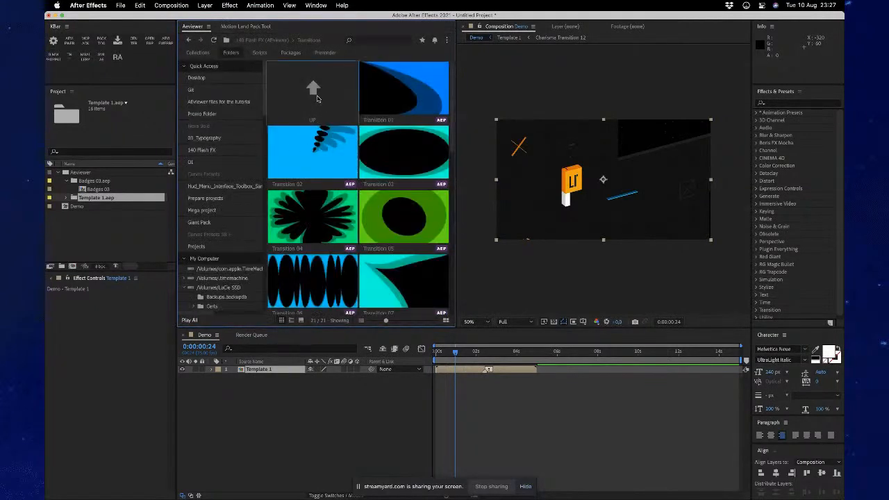
pyautogui.click(317, 99)
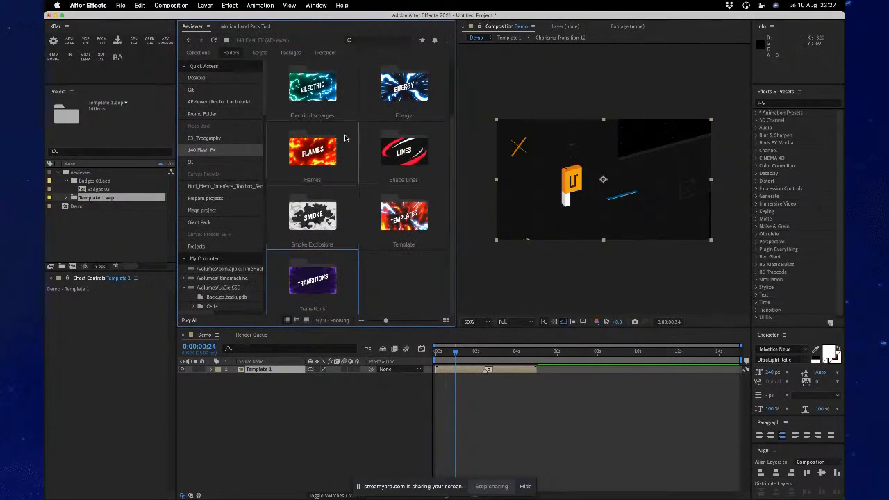
pyautogui.scroll(2, 346, 137)
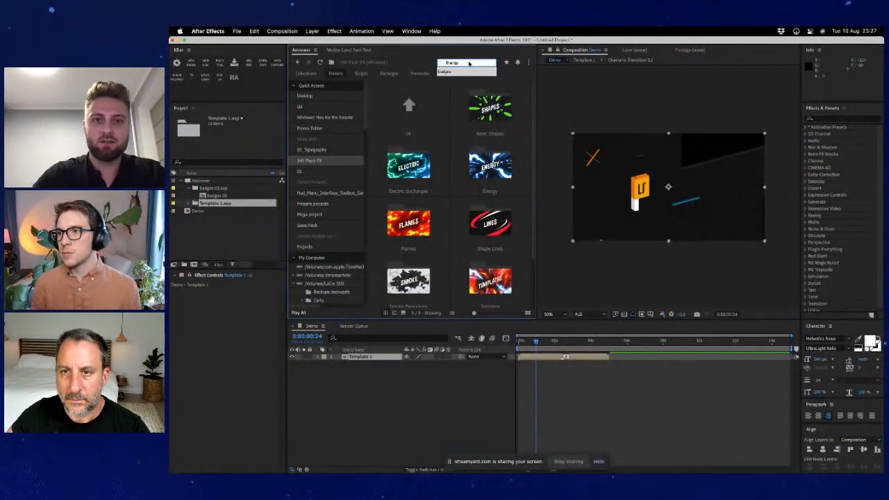
# - Search the 140 Flash FX folder for "Energy" and look through the matching templates
pyautogui.press('Return')
pyautogui.scroll(-5, 466, 144)
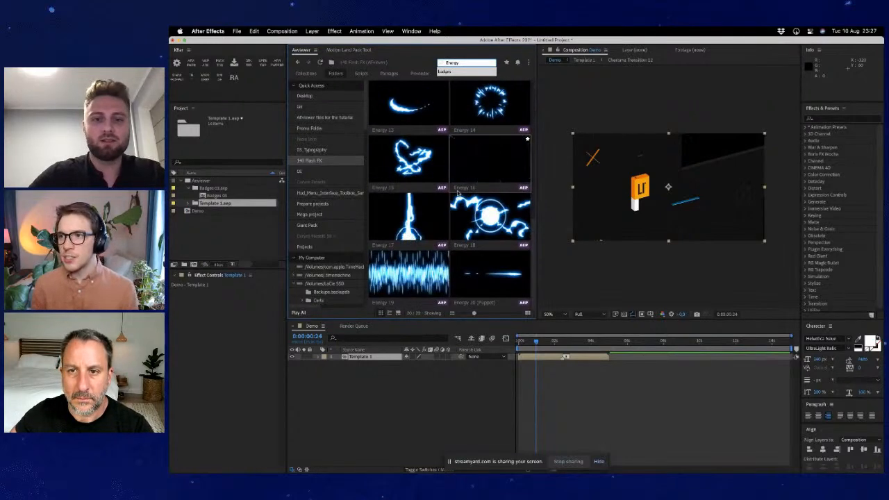
pyautogui.scroll(5, 458, 194)
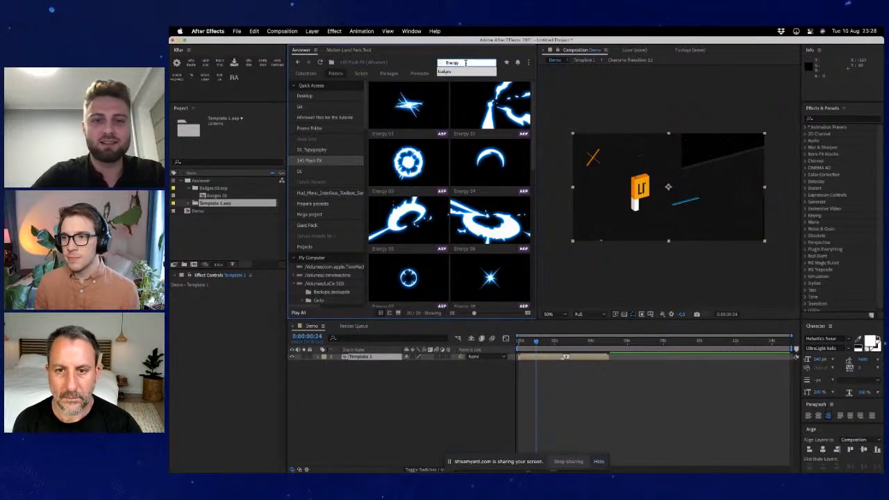
pyautogui.scroll(-6, 461, 184)
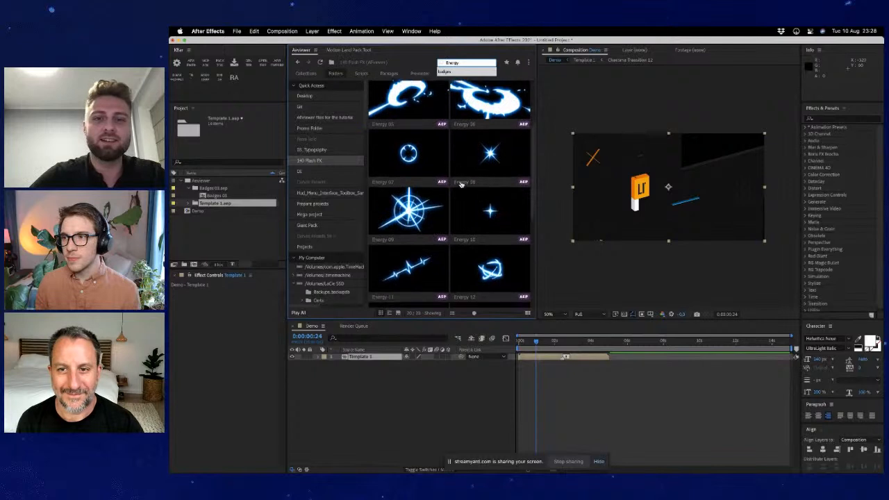
pyautogui.scroll(6, 461, 185)
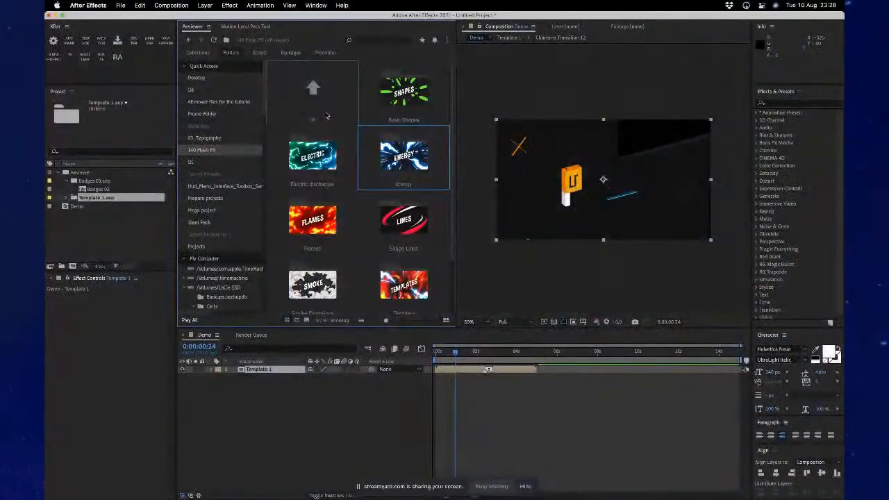
# - Look through the flame templates in the Flames subfolder and return to 140 Flash FX
pyautogui.doubleClick(321, 220)
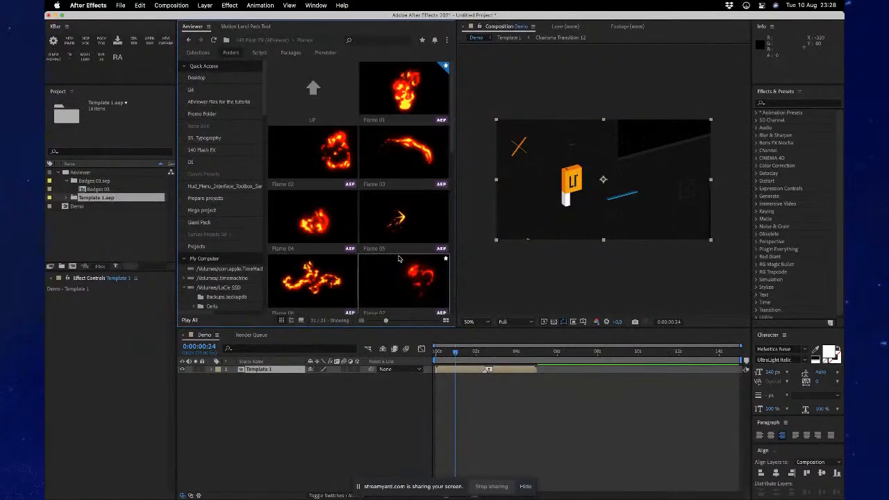
pyautogui.scroll(-5, 399, 259)
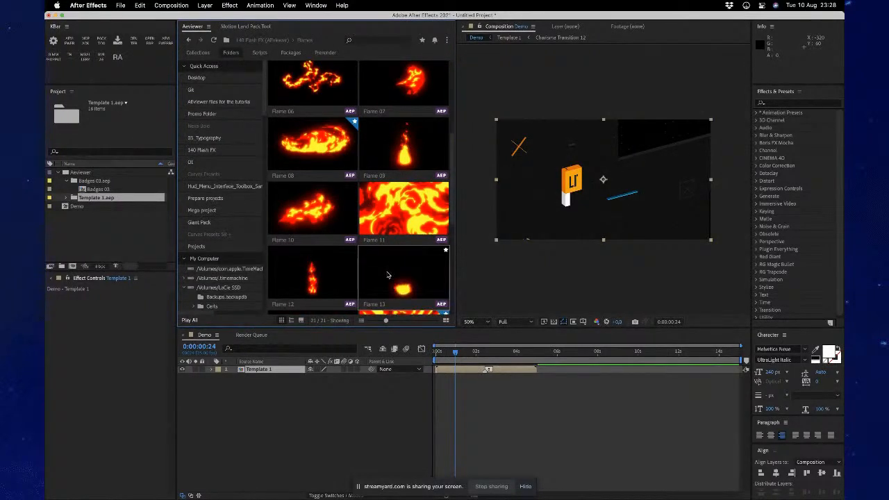
pyautogui.scroll(-5, 387, 275)
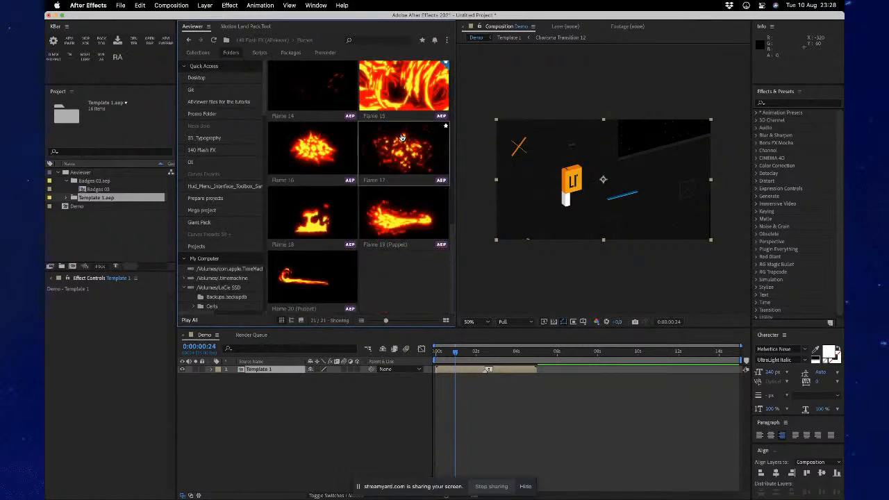
pyautogui.scroll(10, 323, 111)
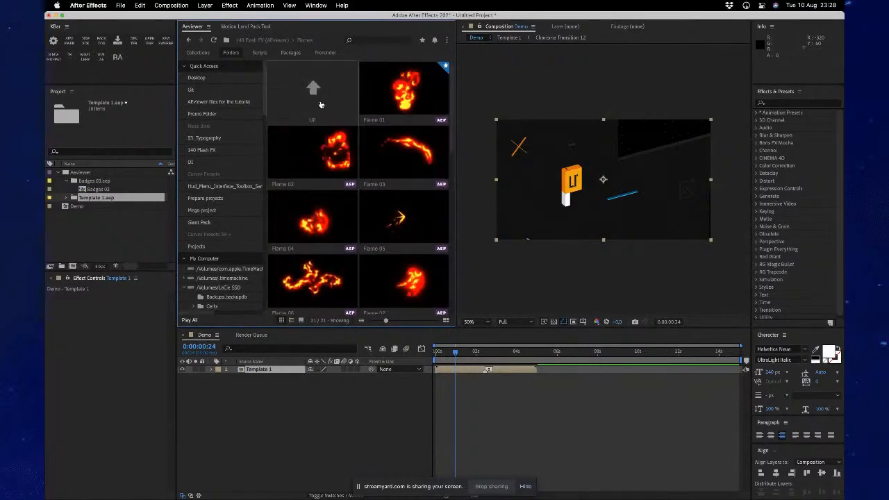
pyautogui.click(321, 103)
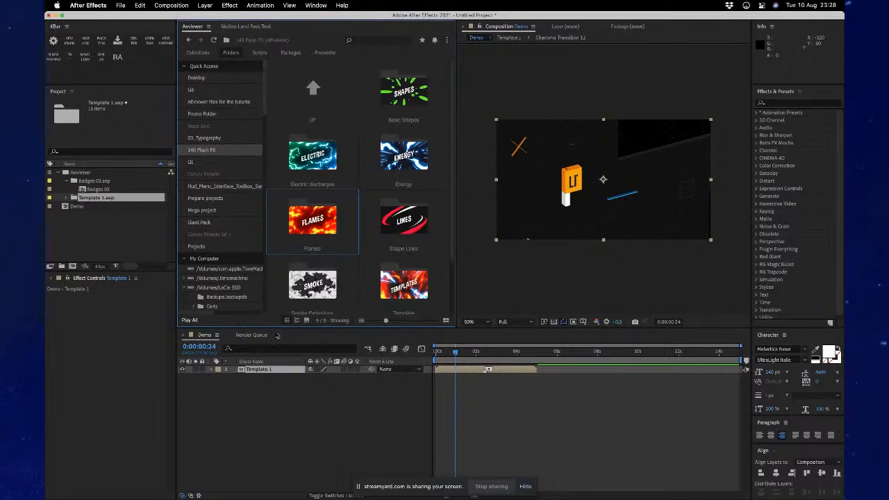
# - Show the large preview area, preview Basic Shape 01 from the Basic Shapes folder, and return to 140 Flash FX
pyautogui.click(306, 321)
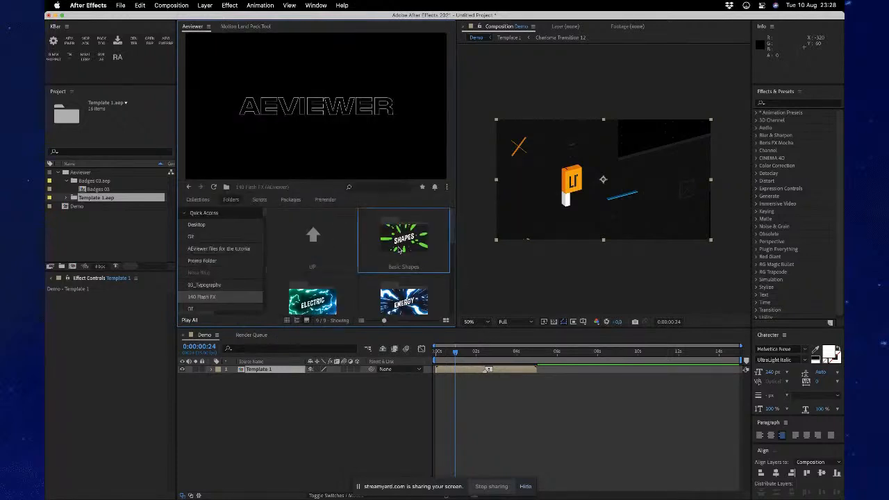
pyautogui.doubleClick(399, 250)
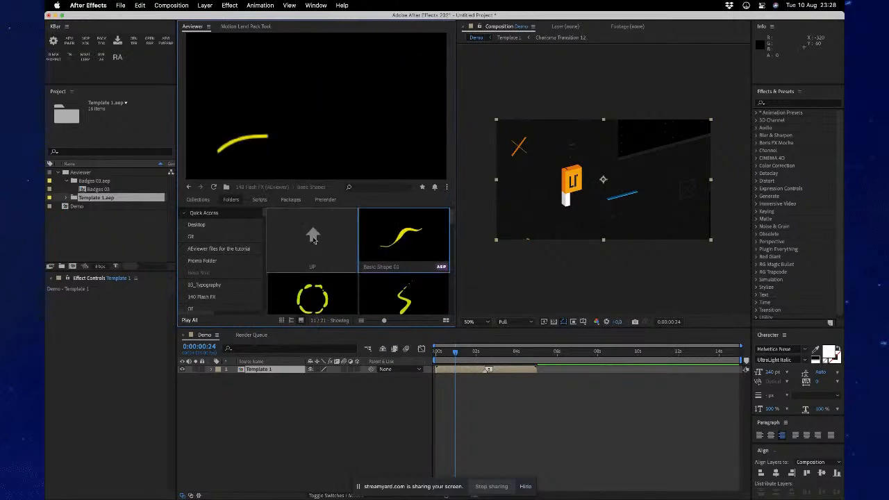
pyautogui.click(201, 297)
# - Show the assets as a list in a widened panel and check the file details in Basic Shapes before returning to 140 Flash FX
pyautogui.click(297, 320)
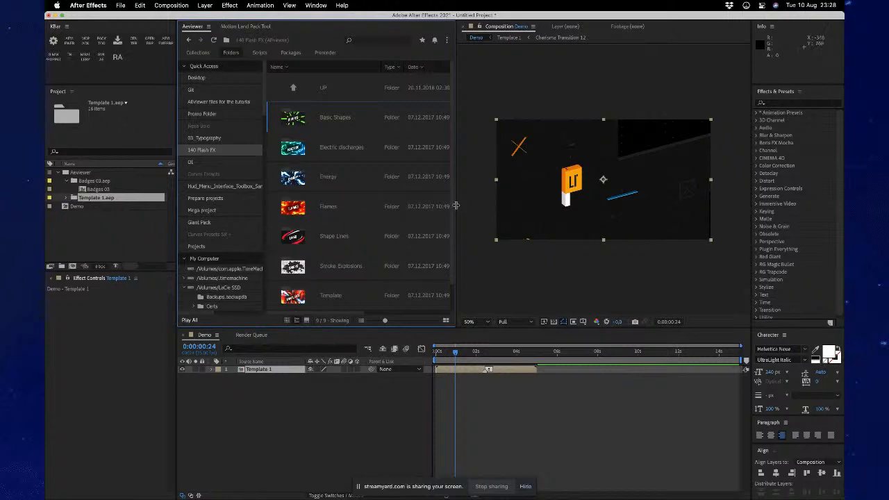
pyautogui.moveTo(455, 206); pyautogui.dragTo(569, 203)
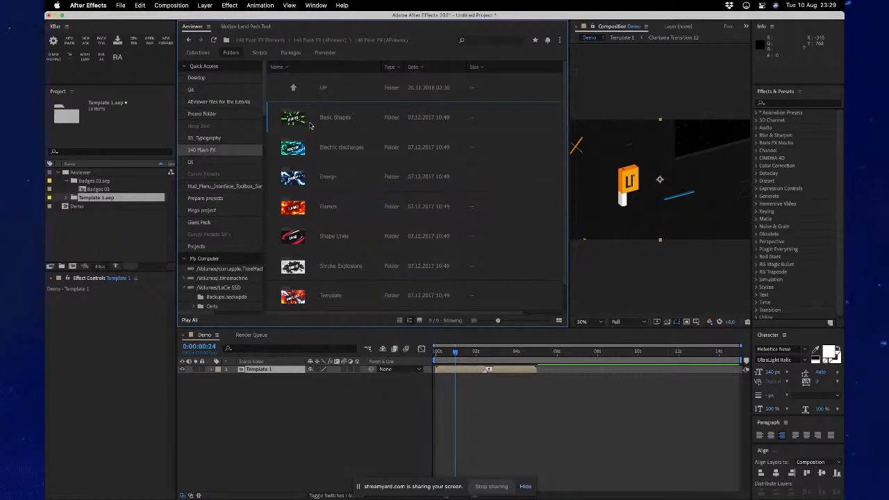
pyautogui.doubleClick(311, 124)
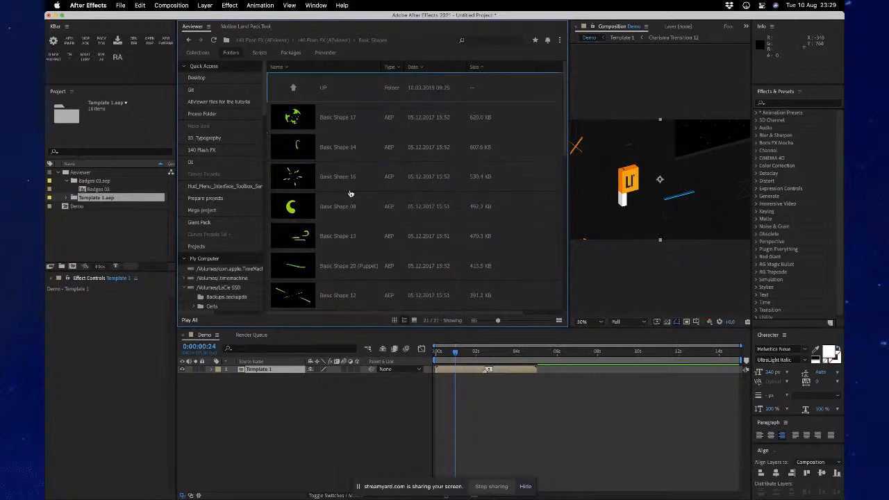
pyautogui.doubleClick(323, 89)
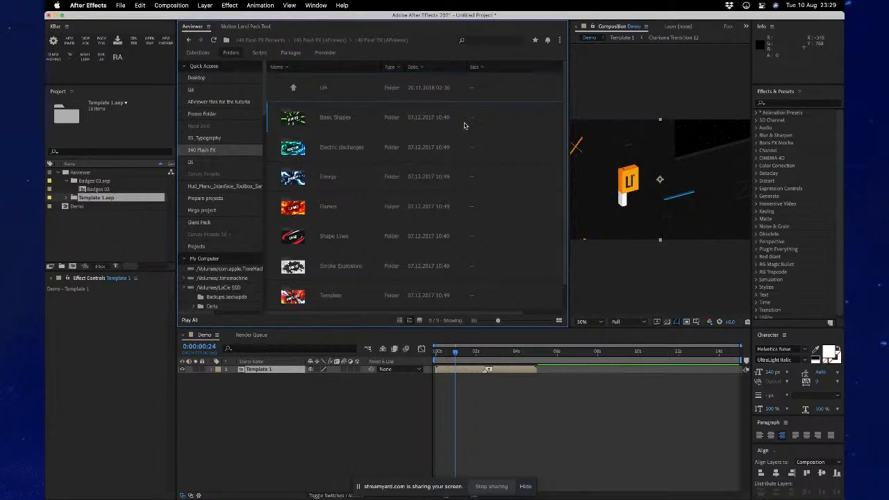
# - Open the extension's settings and review the General and Appearance options
pyautogui.click(559, 40)
pyautogui.click(514, 63)
pyautogui.scroll(-2, 302, 280)
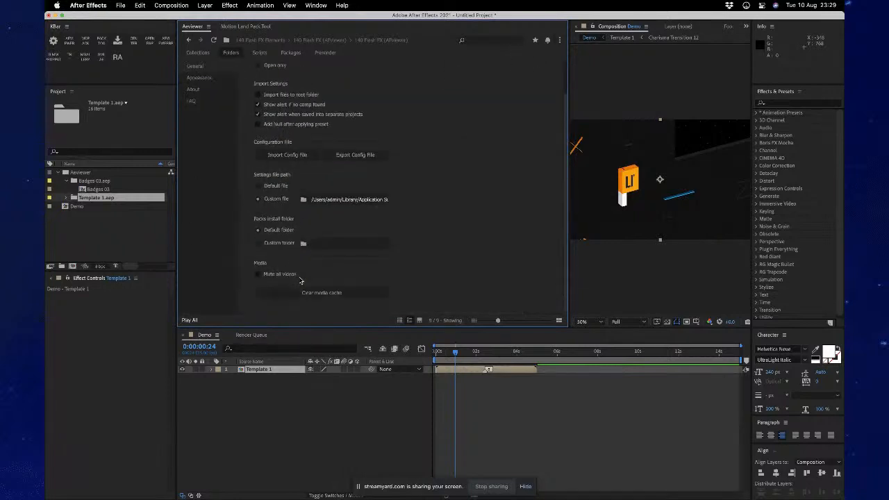
pyautogui.click(213, 79)
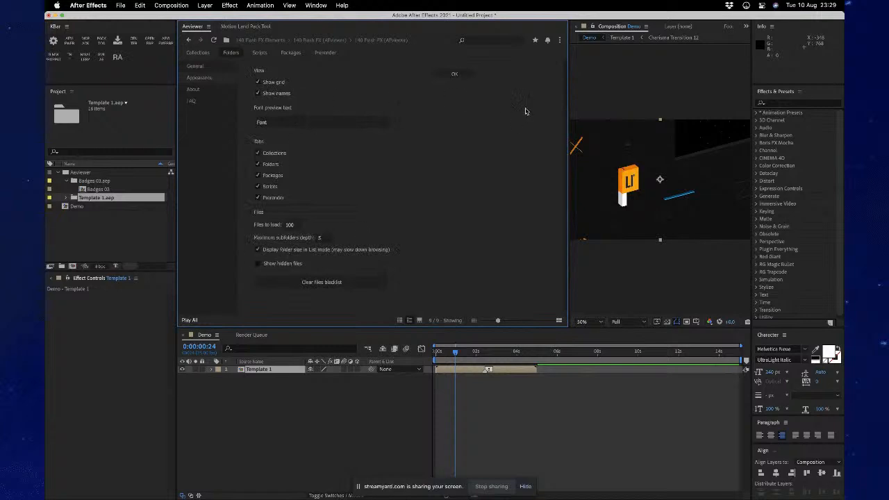
# - Close the settings, check the folder sizes in 140 Flash FX, and sort the list by size with the largest folders first
pyautogui.click(455, 74)
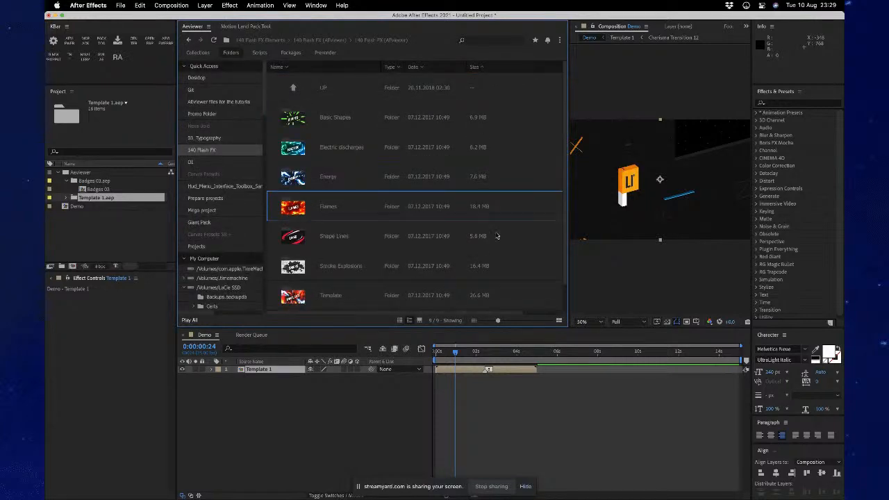
pyautogui.scroll(-1, 497, 243)
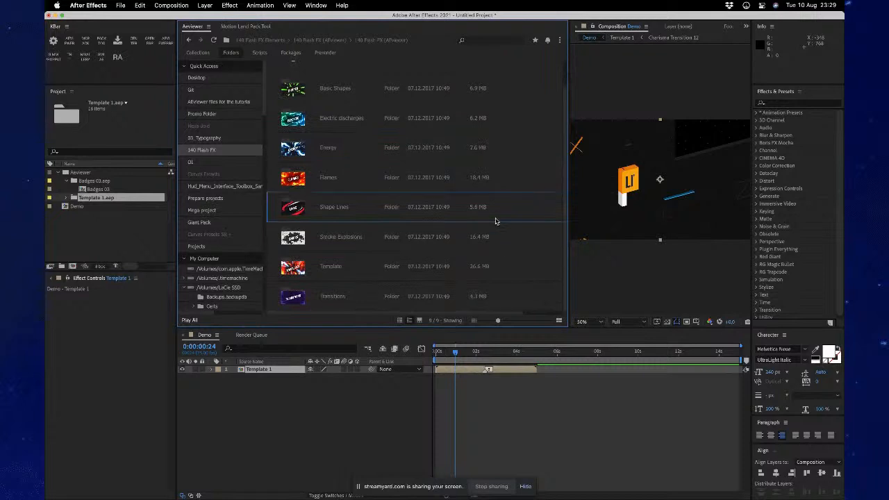
pyautogui.scroll(1, 495, 208)
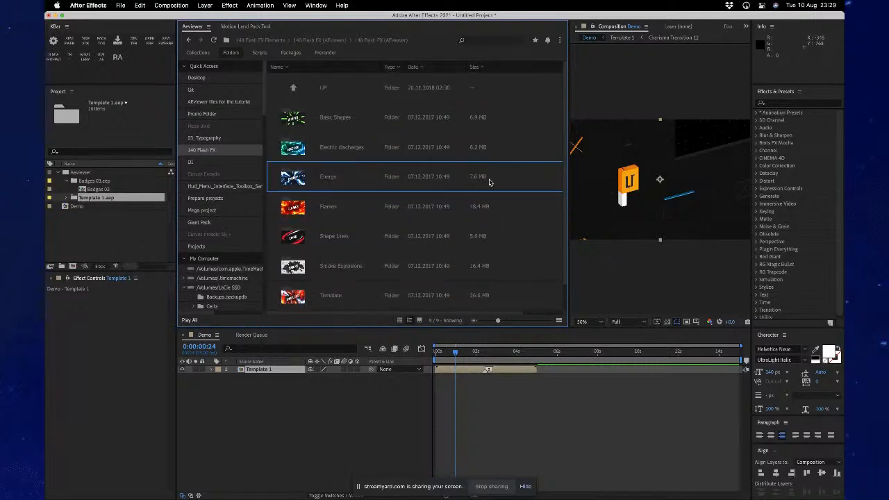
pyautogui.scroll(-1, 477, 268)
pyautogui.scroll(1, 477, 267)
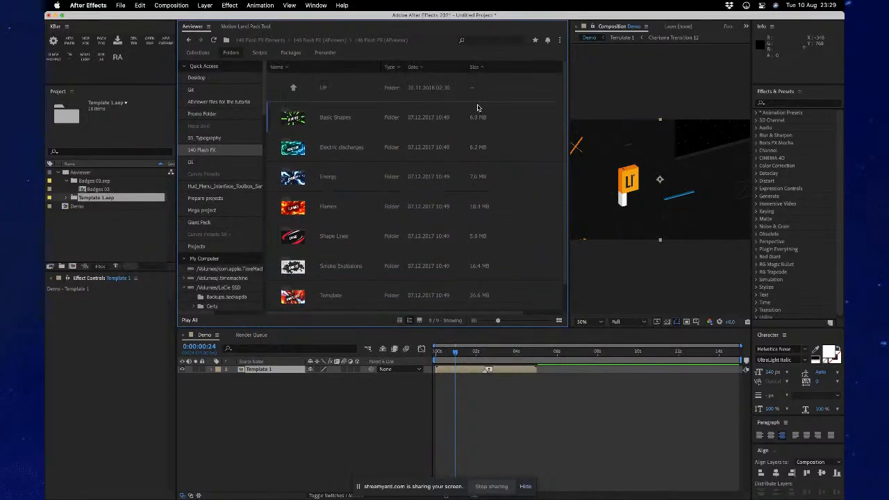
pyautogui.click(483, 68)
pyautogui.click(482, 67)
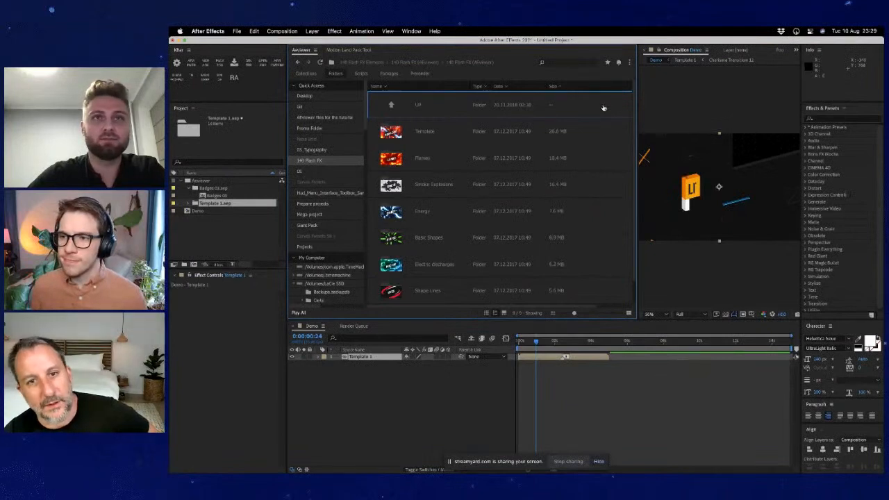
# - Reopen the extension's settings, review the option for displaying folder size in List mode, and close them
pyautogui.click(629, 63)
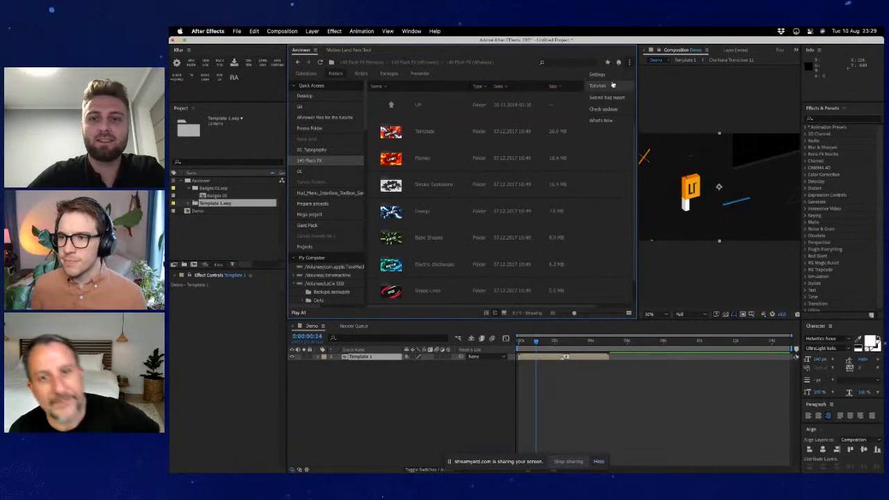
pyautogui.click(598, 74)
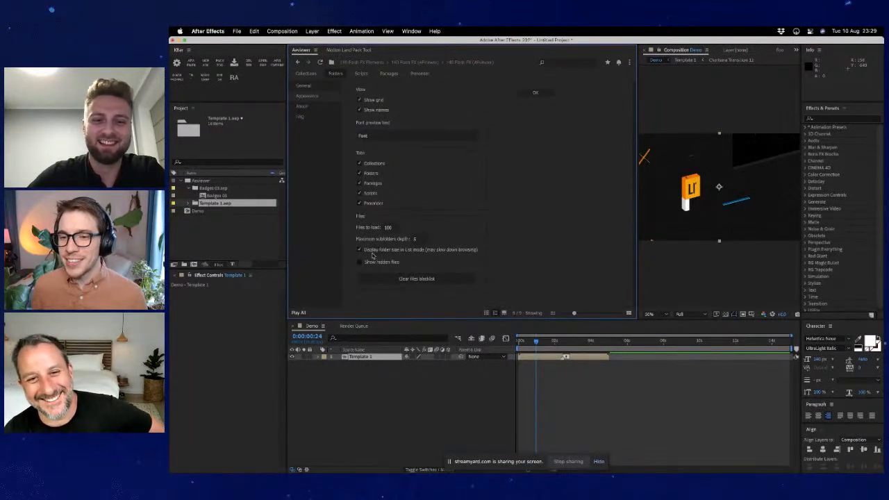
pyautogui.click(536, 93)
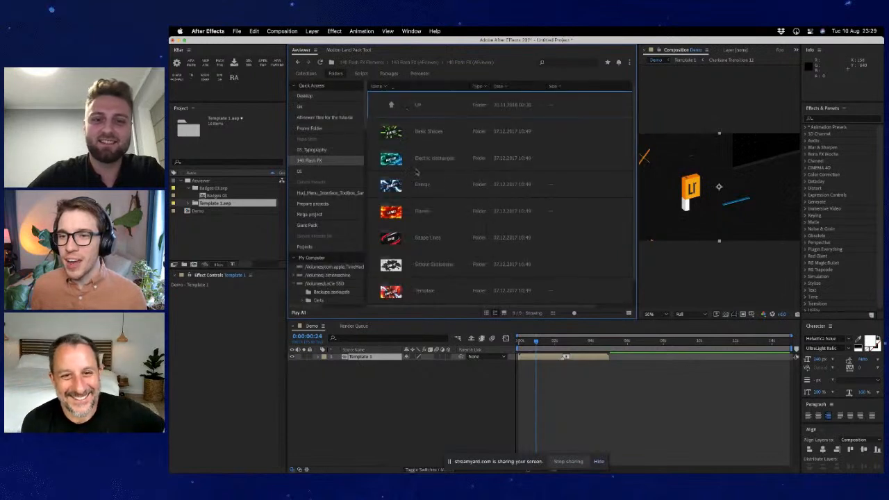
# - Switch the assets back to thumbnail view and show all files inside 140 Flash FX (AEviewer) from its parent folder
pyautogui.click(487, 313)
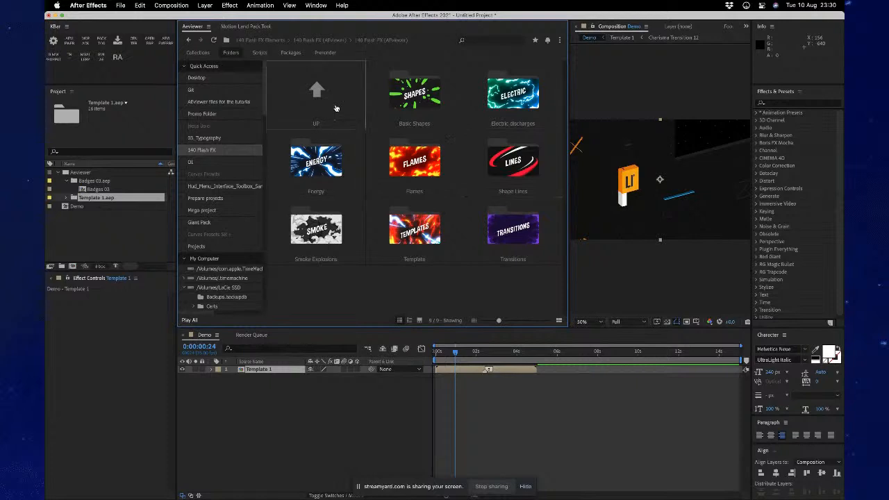
pyautogui.doubleClick(317, 94)
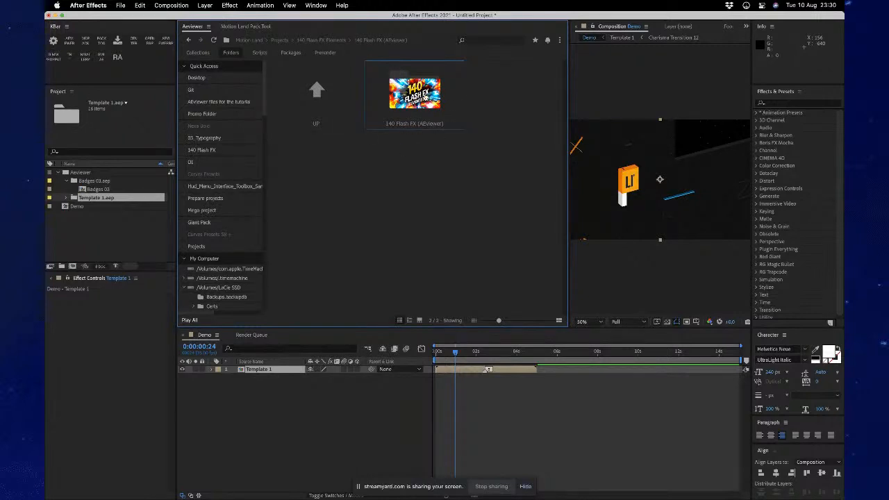
pyautogui.rightClick(425, 93)
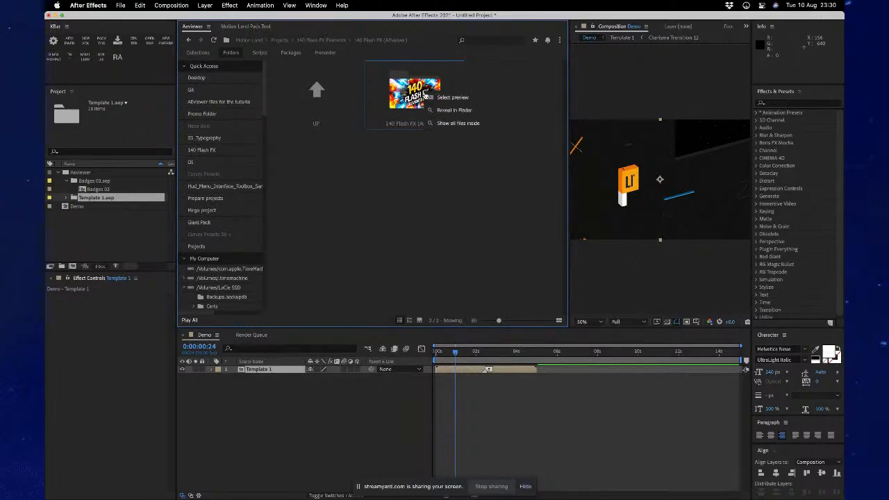
pyautogui.click(445, 123)
# - Look through the combined files from all 140 Flash FX subfolders and return to the 140 Flash FX folder
pyautogui.scroll(-10, 484, 210)
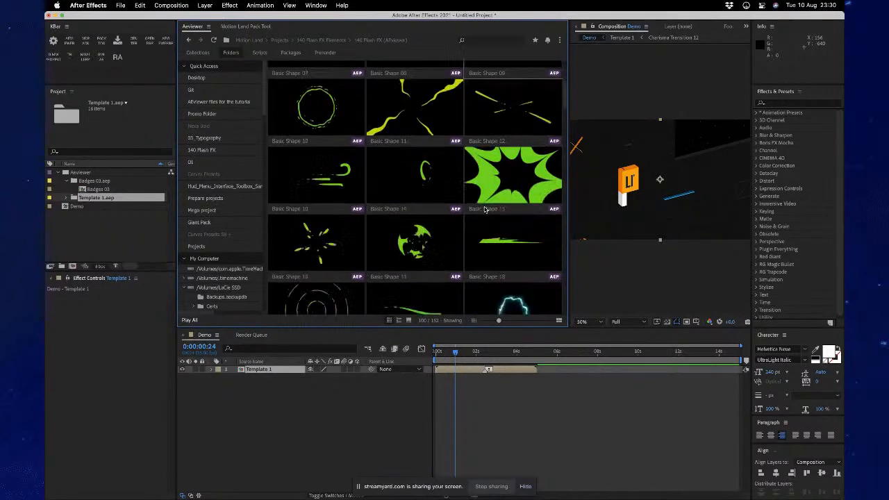
pyautogui.scroll(-15, 485, 210)
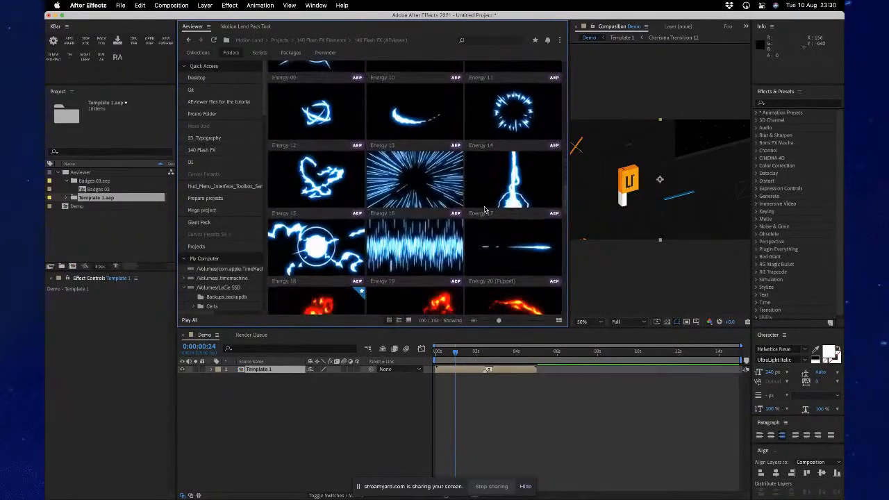
pyautogui.scroll(-20, 484, 210)
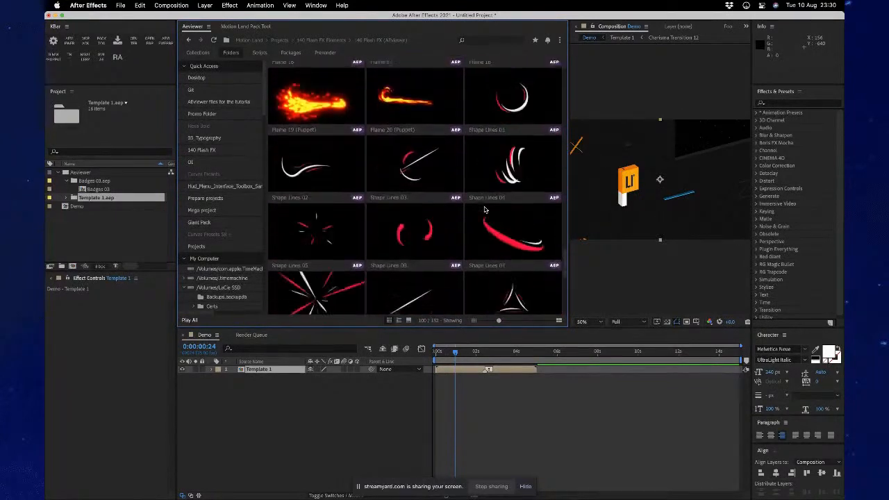
pyautogui.scroll(-20, 485, 210)
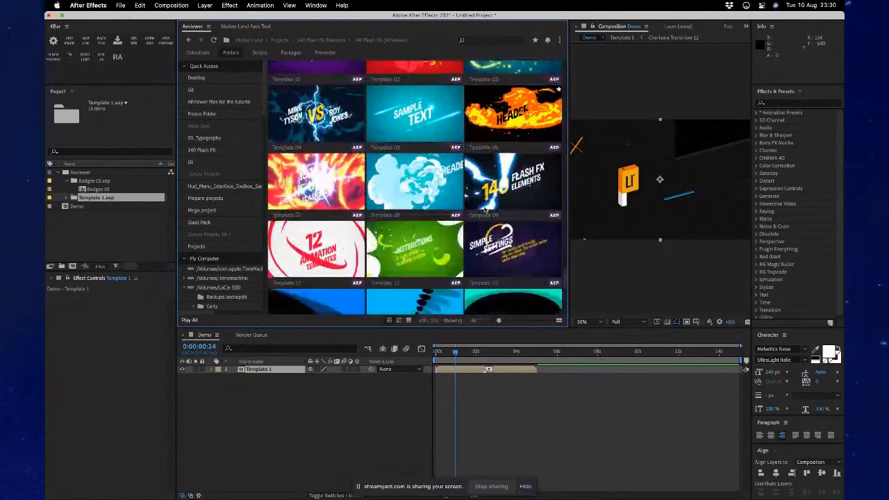
pyautogui.scroll(15, 485, 210)
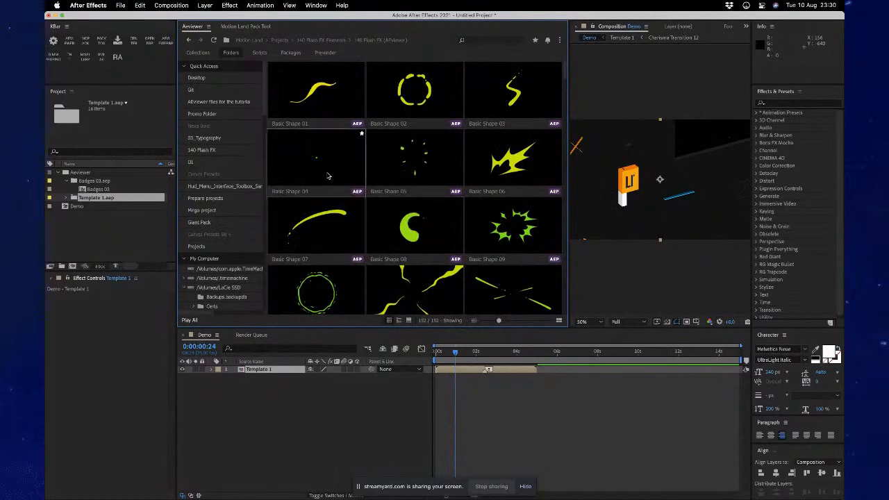
pyautogui.scroll(-10, 432, 257)
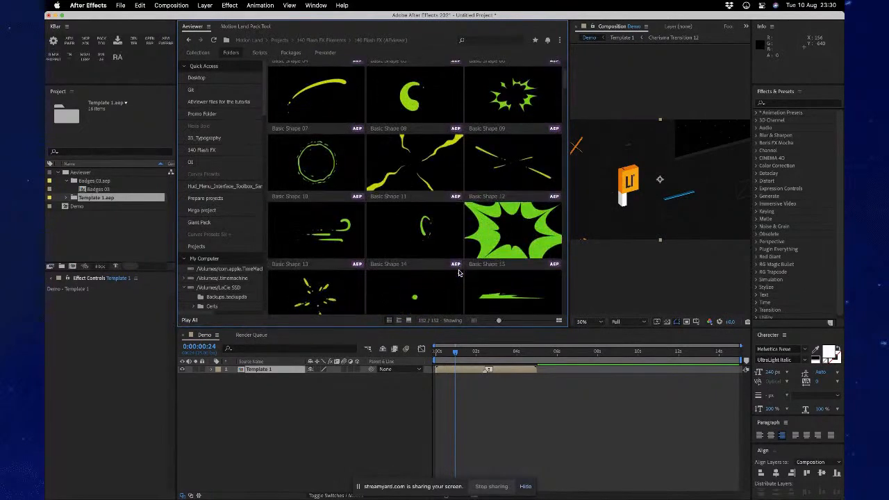
pyautogui.scroll(-15, 459, 273)
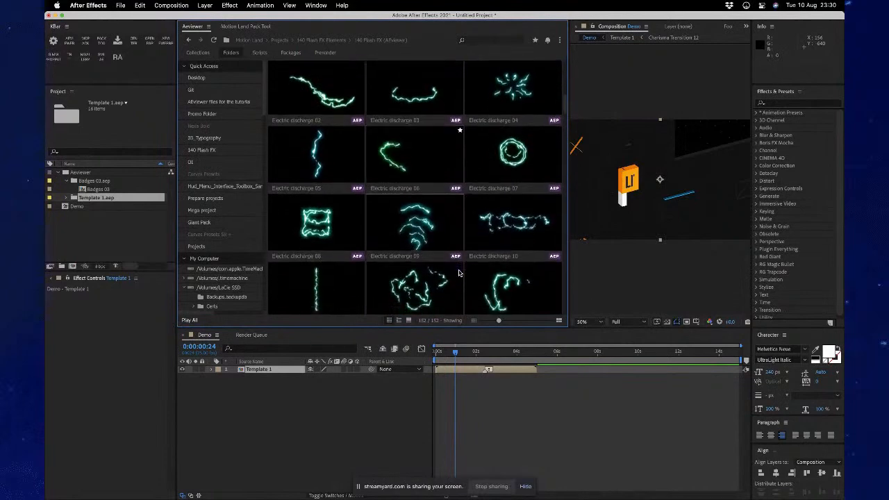
pyautogui.scroll(-15, 458, 273)
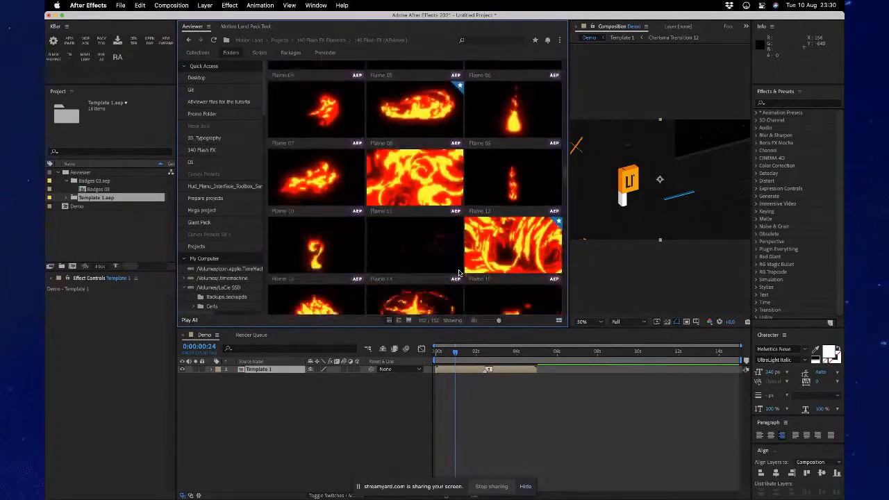
pyautogui.scroll(-12, 459, 273)
pyautogui.scroll(15, 458, 273)
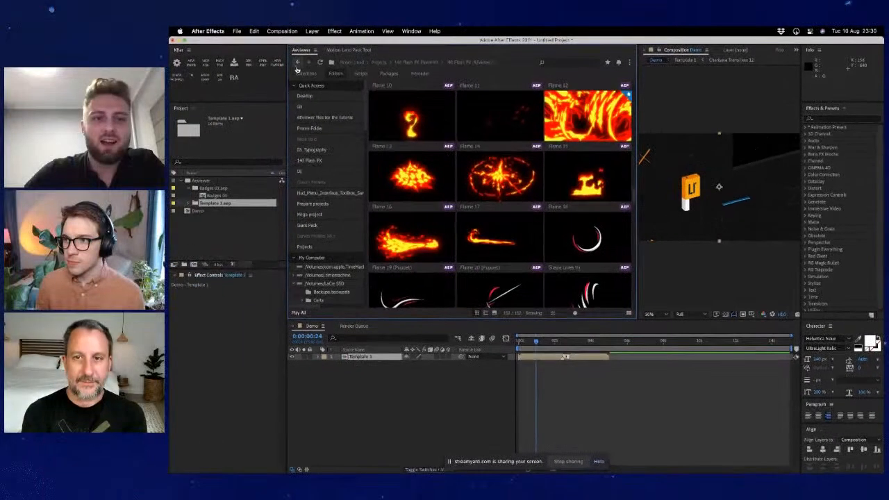
pyautogui.click(297, 63)
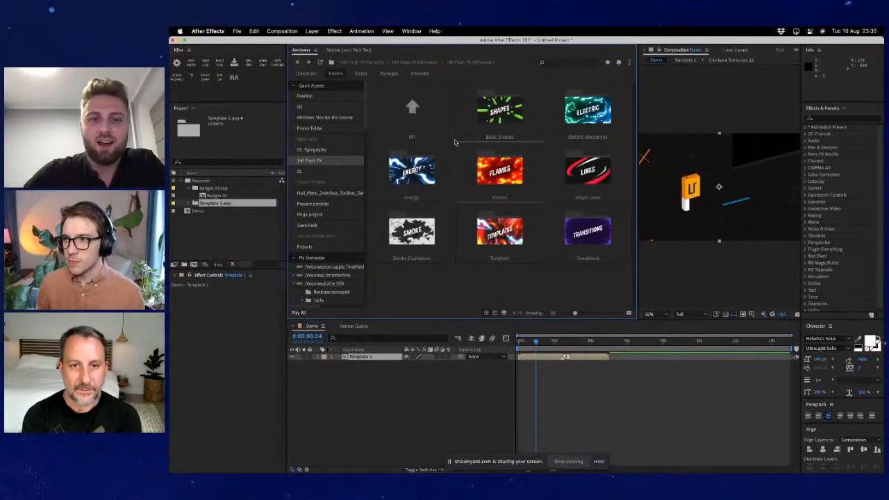
# - Show the extension's script list and compare it with the scripts offered by After Effects itself
pyautogui.click(361, 73)
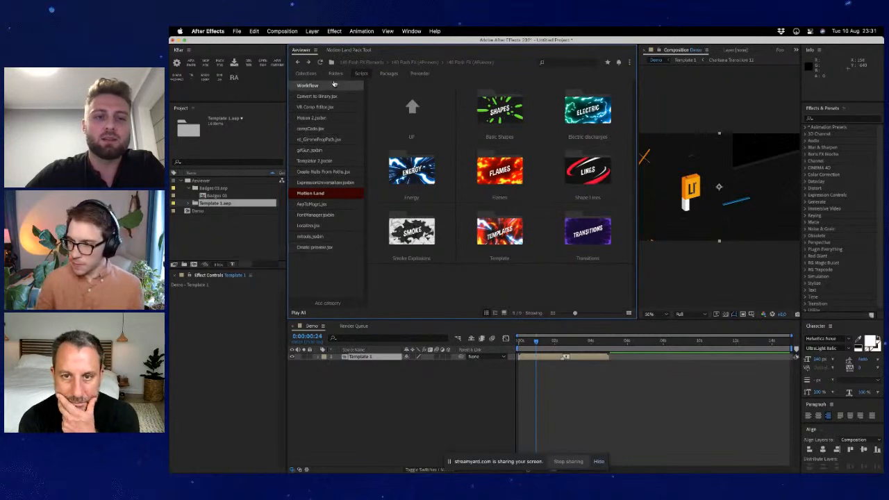
pyautogui.click(414, 32)
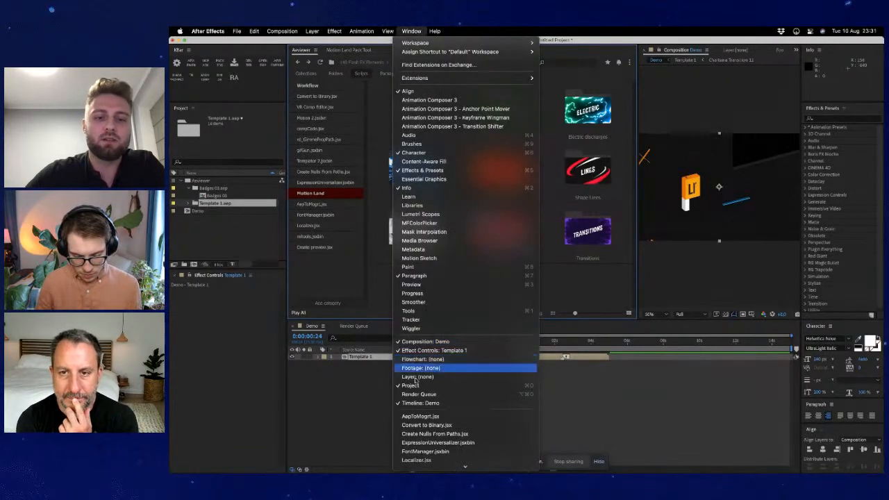
pyautogui.scroll(-3, 448, 368)
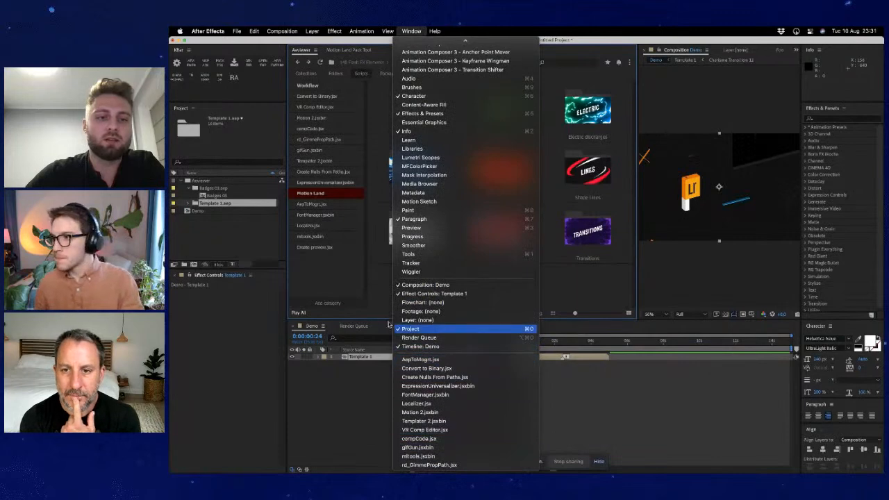
pyautogui.click(337, 276)
# - Run AepToMogrt.jsx from the Motion Land category, look at its window, and close it
pyautogui.doubleClick(327, 204)
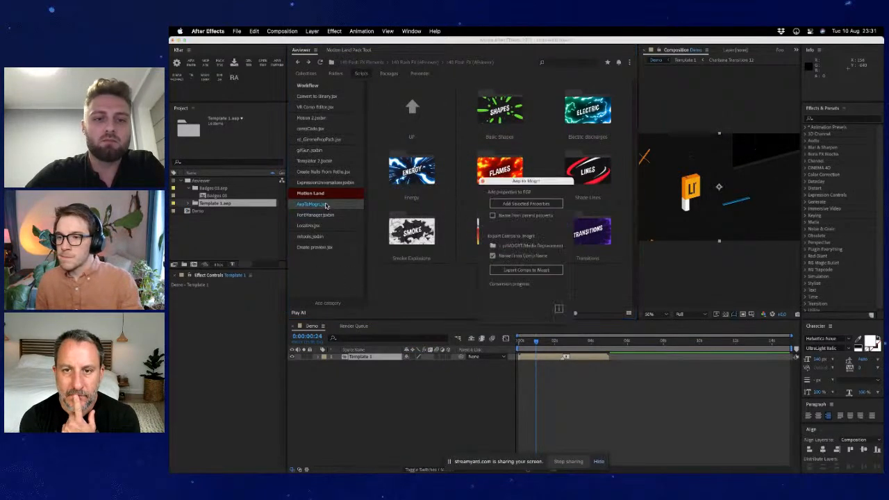
pyautogui.moveTo(524, 183); pyautogui.dragTo(465, 157)
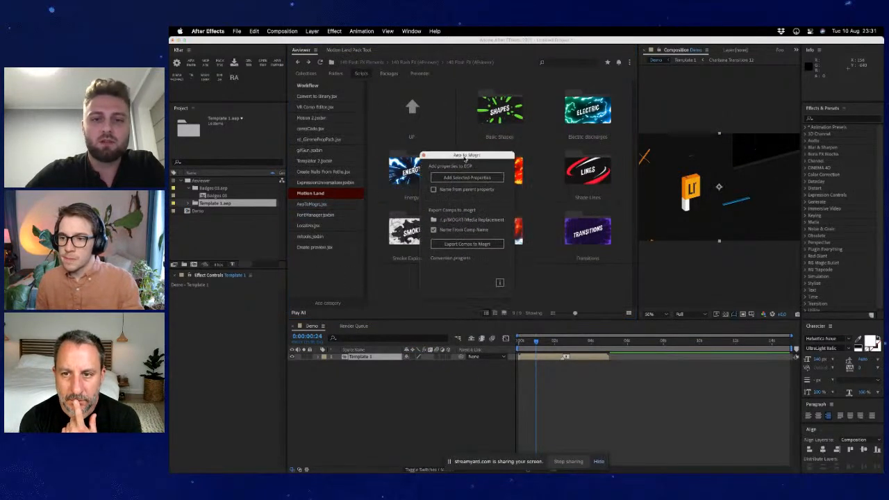
pyautogui.click(424, 155)
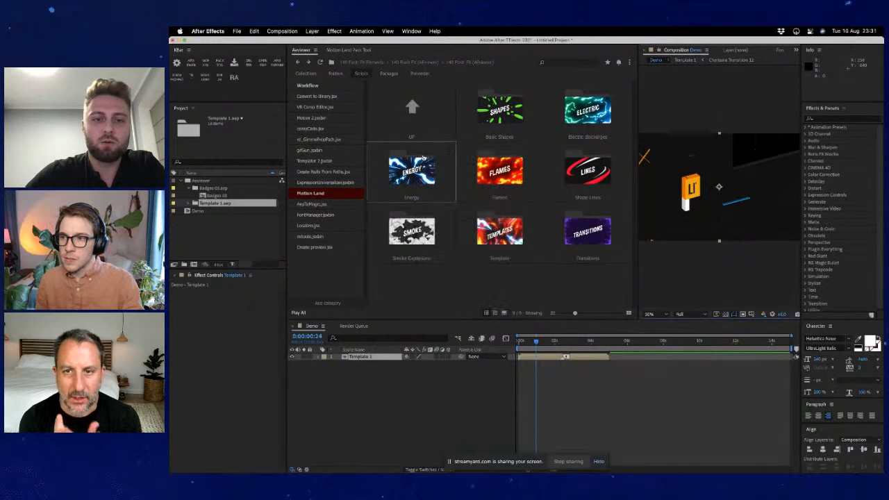
# - Add a script category named Cut and move it directly below Convert to Binary.jsx
pyautogui.click(337, 305)
pyautogui.write('Cu')
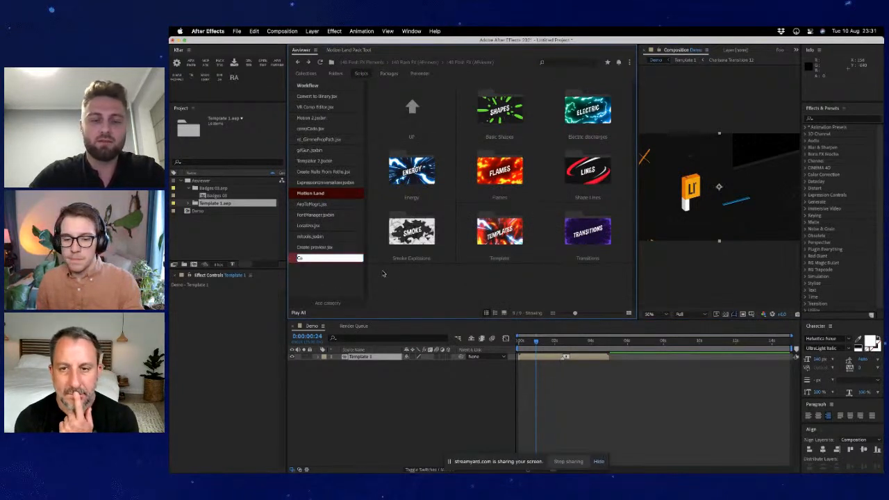
pyautogui.write('t')
pyautogui.press('Return')
pyautogui.moveTo(339, 258); pyautogui.dragTo(333, 114)
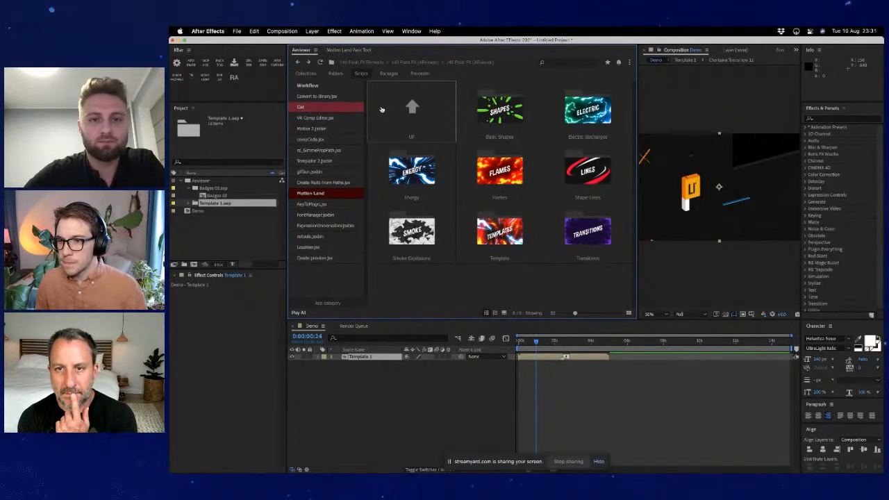
# - Return to the folder browser and open the prerender folder with the smoke thumbnail inside Mega project of the AEviewer tutorial files
pyautogui.click(429, 87)
pyautogui.click(335, 74)
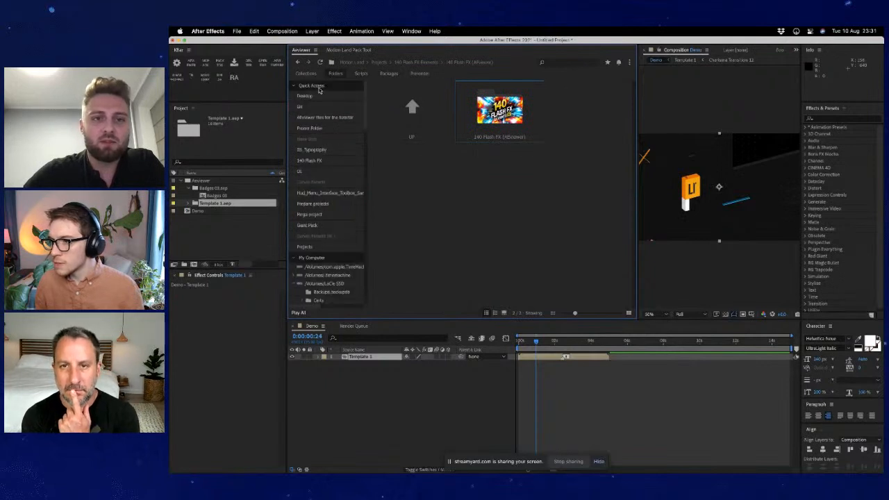
pyautogui.click(324, 117)
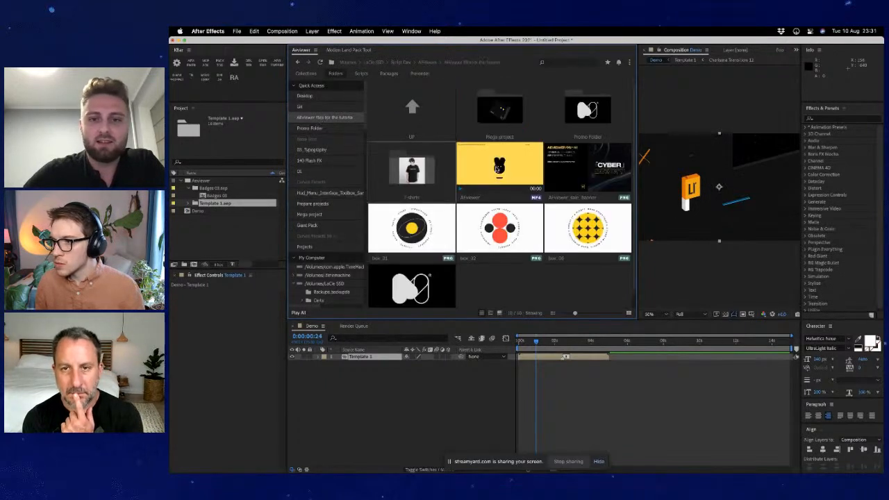
pyautogui.doubleClick(500, 111)
pyautogui.scroll(-1, 519, 270)
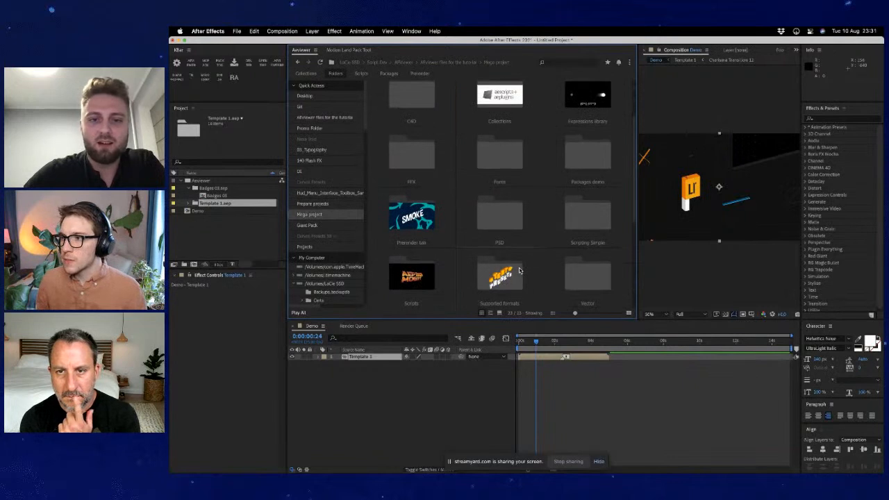
pyautogui.doubleClick(445, 234)
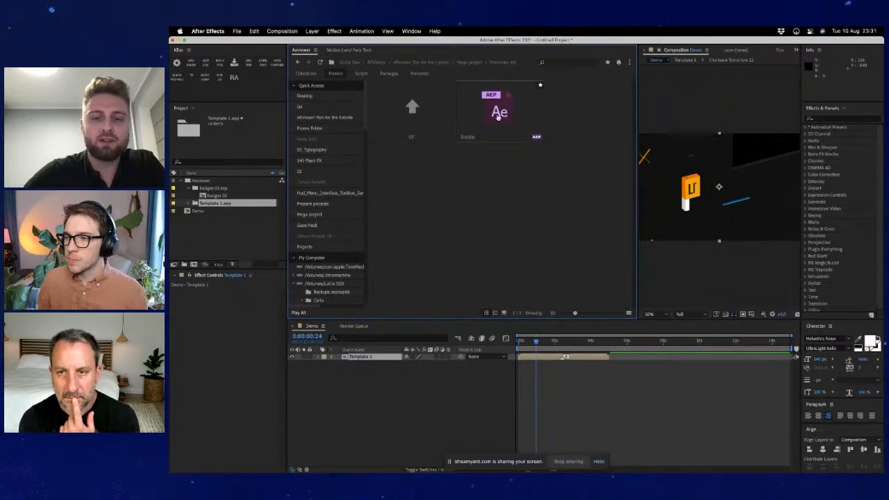
# - Open only the Smoke project, saving the current project to the Desktop as Untitled Project.aep
pyautogui.rightClick(498, 117)
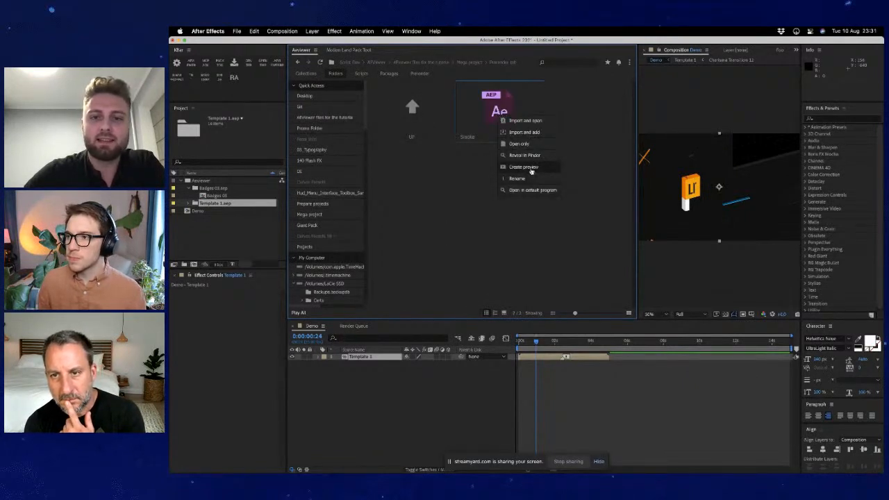
pyautogui.click(528, 143)
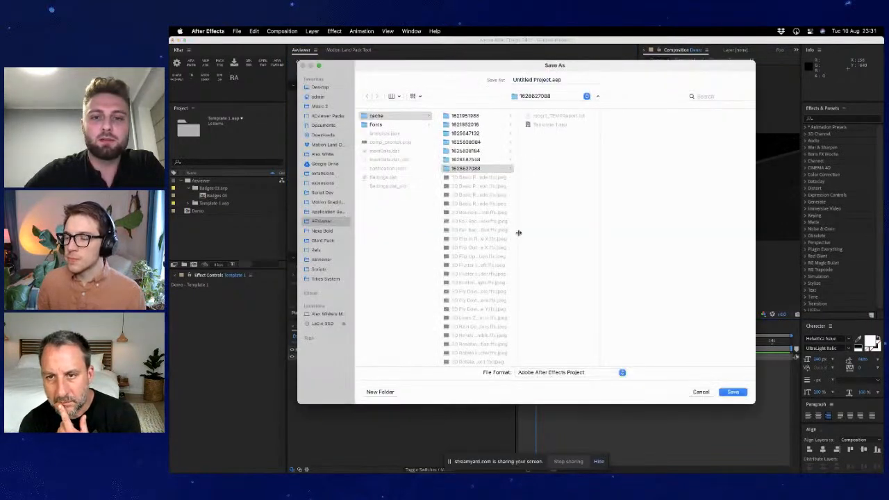
pyautogui.click(322, 87)
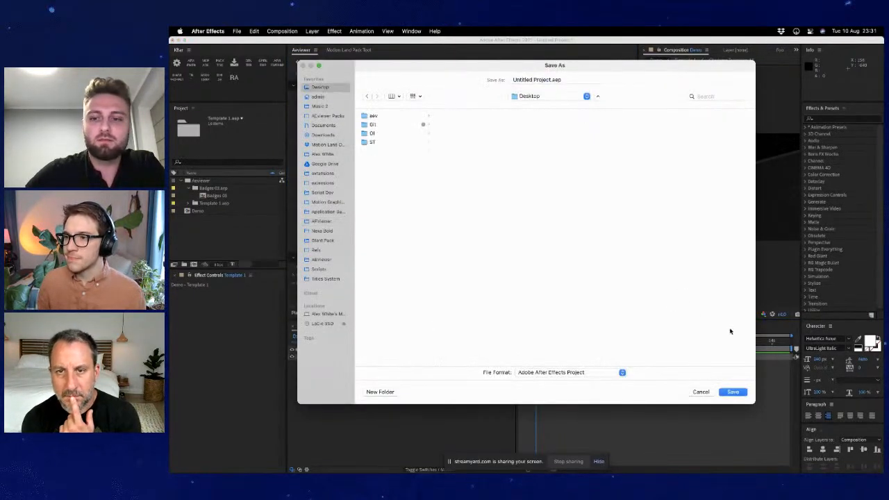
pyautogui.click(734, 393)
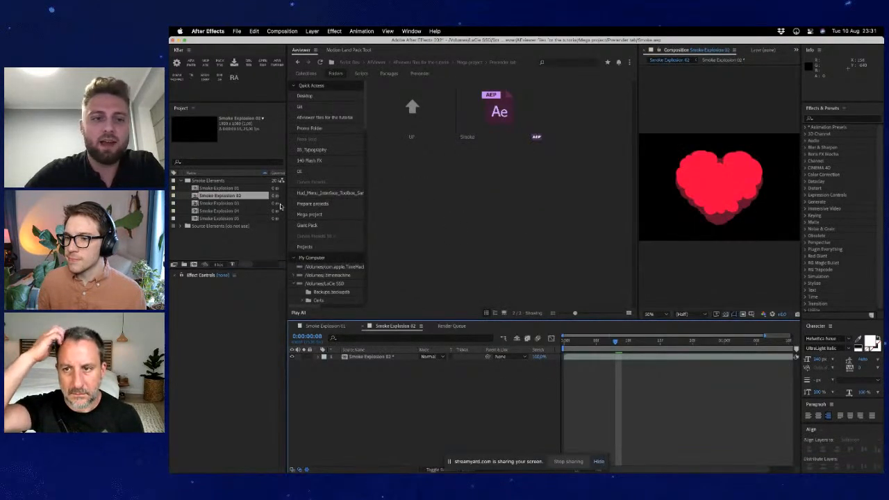
# - Open the Smoke Explosion 01, 03, 04 and 05 compositions and narrow the extension panel to enlarge the composition view
pyautogui.click(210, 188)
pyautogui.doubleClick(210, 188)
pyautogui.doubleClick(210, 202)
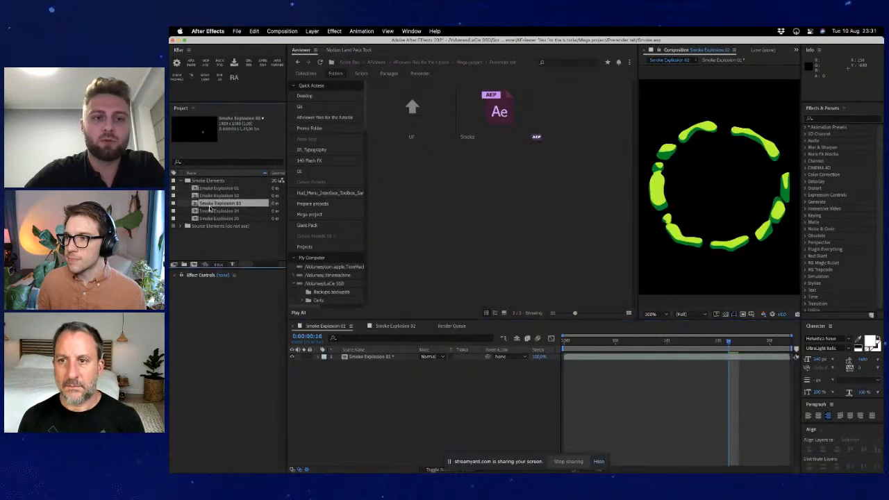
pyautogui.doubleClick(211, 210)
pyautogui.doubleClick(211, 218)
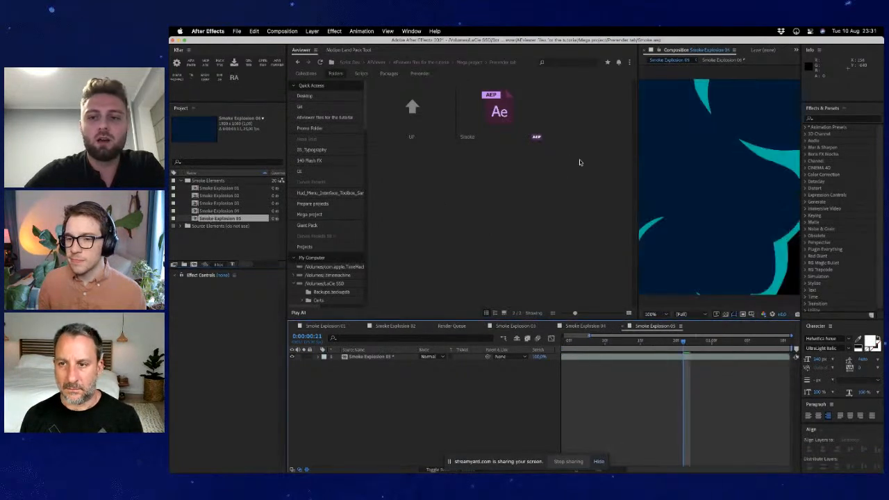
pyautogui.moveTo(637, 193); pyautogui.dragTo(535, 194)
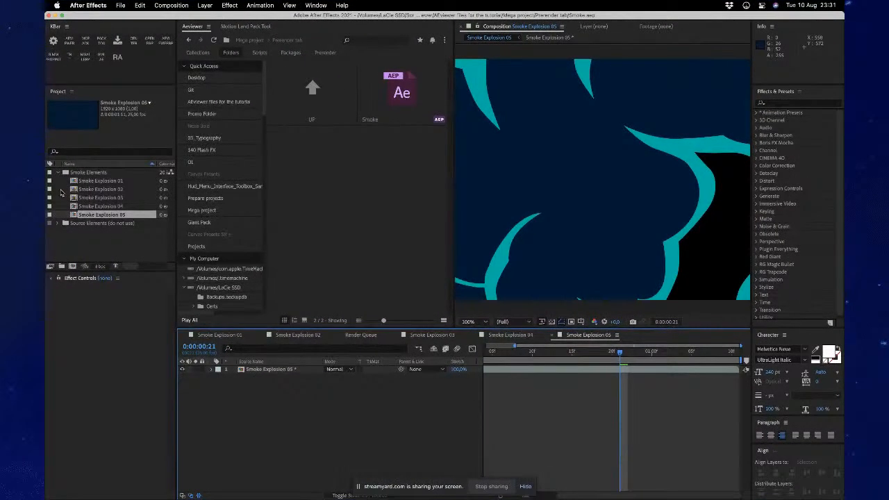
# - Add all five Smoke Explosion compositions to the prerender list and render them
pyautogui.moveTo(63, 177); pyautogui.dragTo(96, 216)
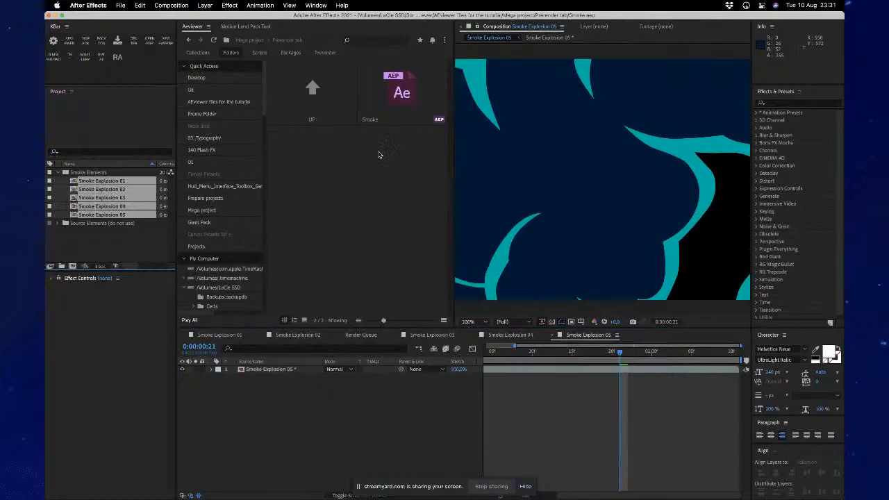
pyautogui.click(329, 55)
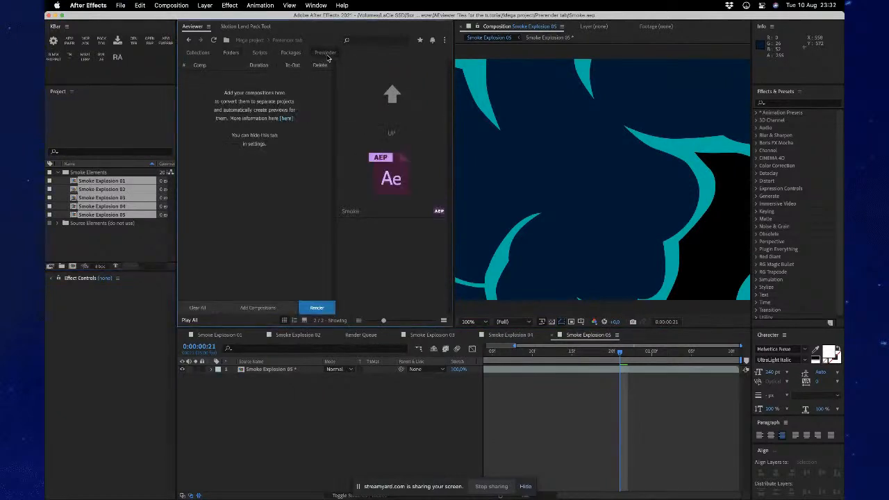
pyautogui.click(266, 308)
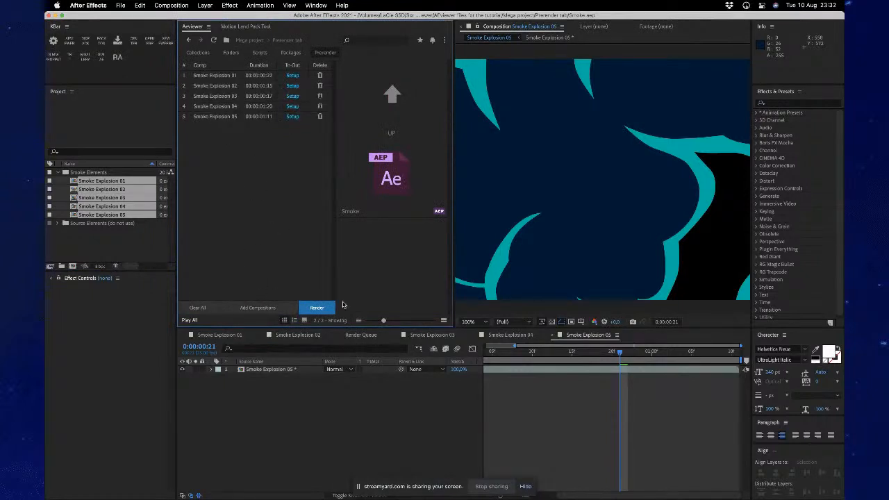
pyautogui.click(511, 334)
pyautogui.click(432, 335)
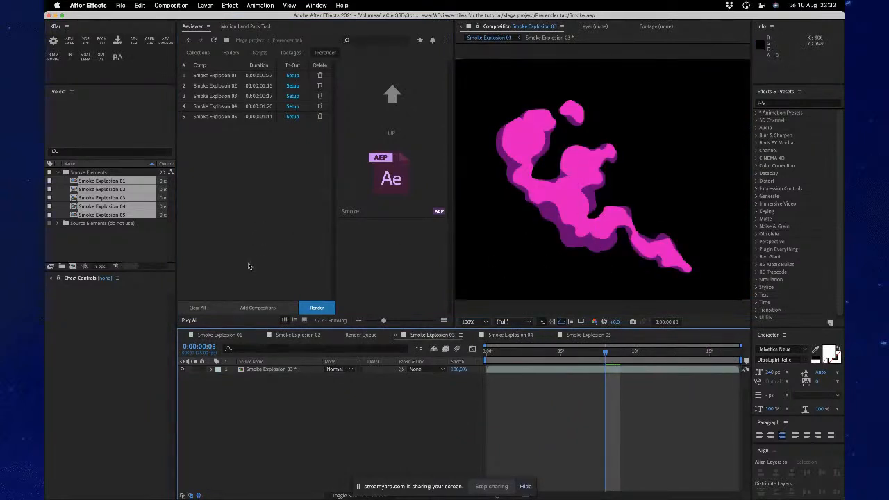
pyautogui.click(316, 307)
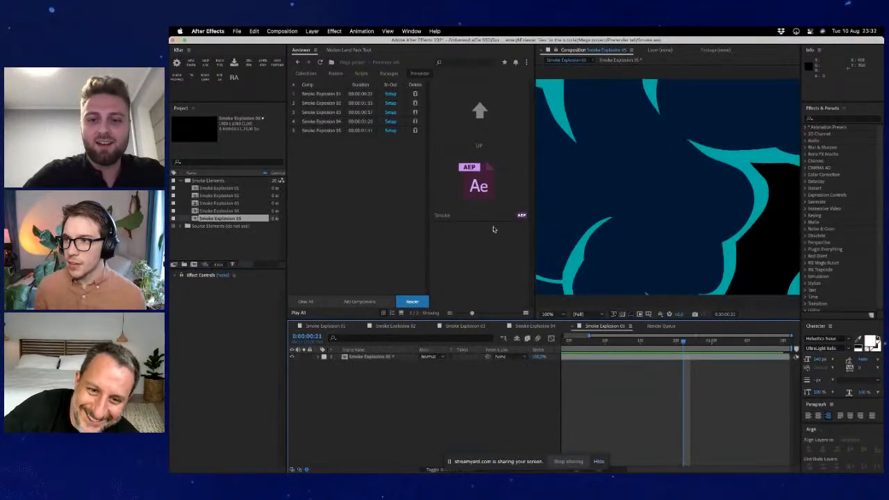
# - Hide the prerender list to look over the rendered smoke previews, and go back up to the Mega project folder
pyautogui.click(510, 198)
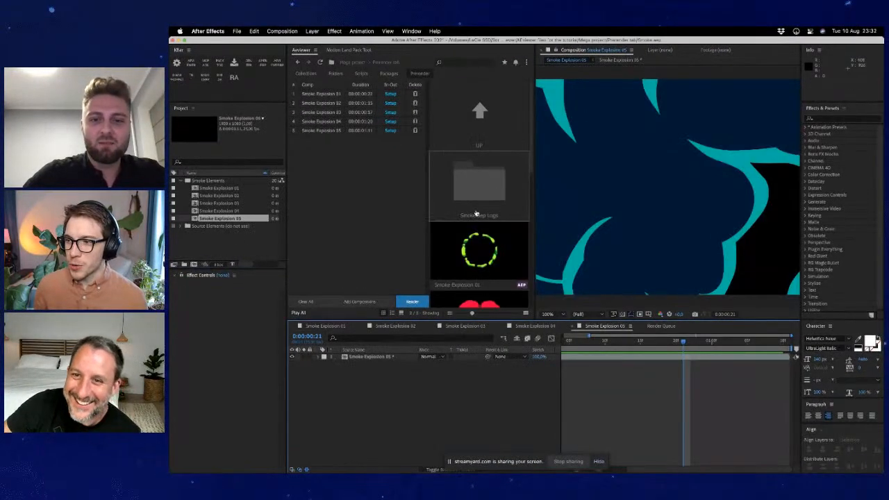
pyautogui.scroll(-3, 476, 214)
pyautogui.click(420, 74)
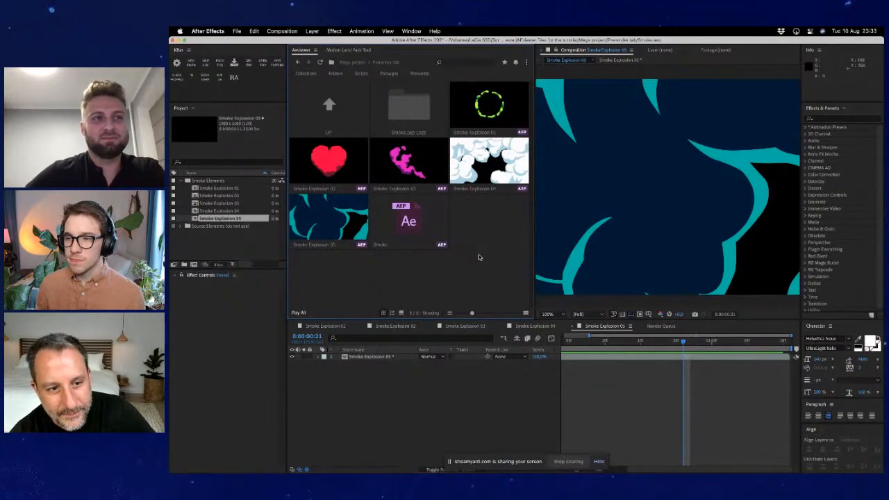
pyautogui.click(334, 115)
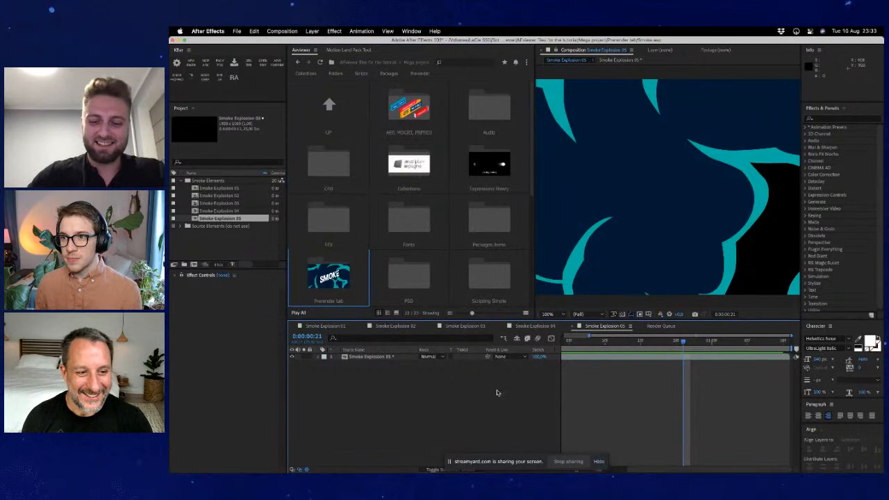
# - Create a new composition and place a text layer reading Demo near the middle of the frame
pyautogui.press('super+n')
pyautogui.click(598, 293)
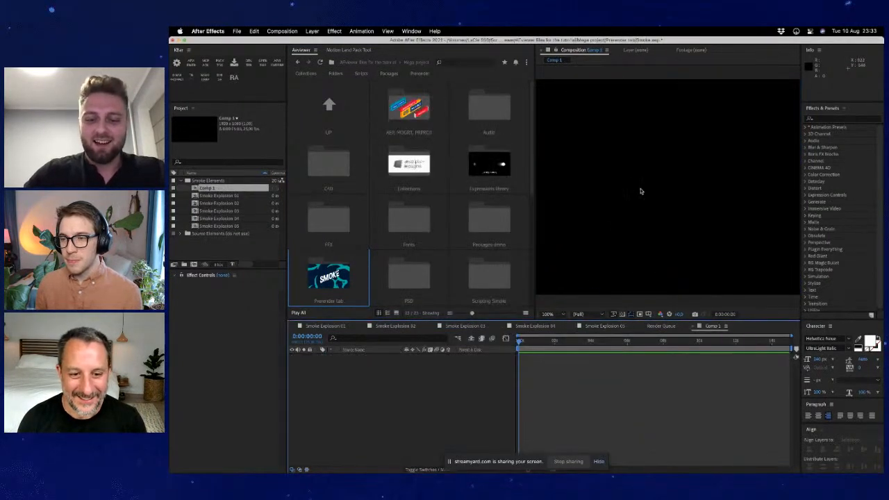
pyautogui.click(617, 195)
pyautogui.write('asdas')
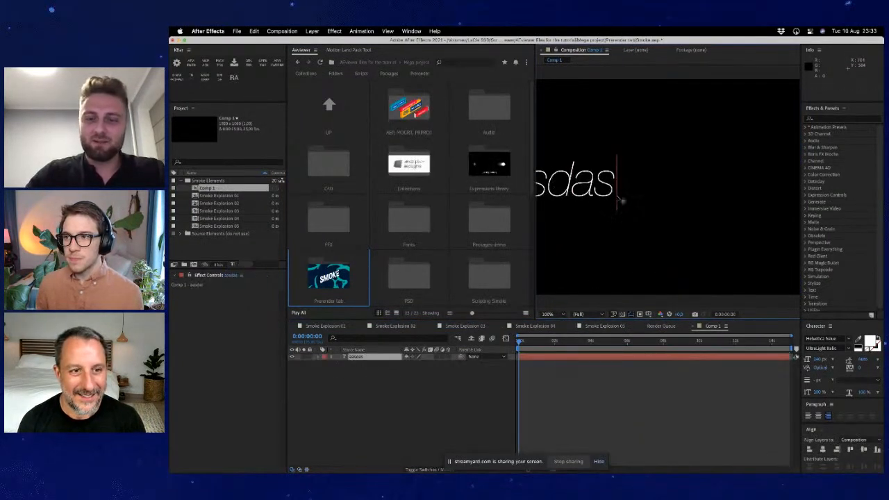
pyautogui.moveTo(573, 186); pyautogui.dragTo(663, 184)
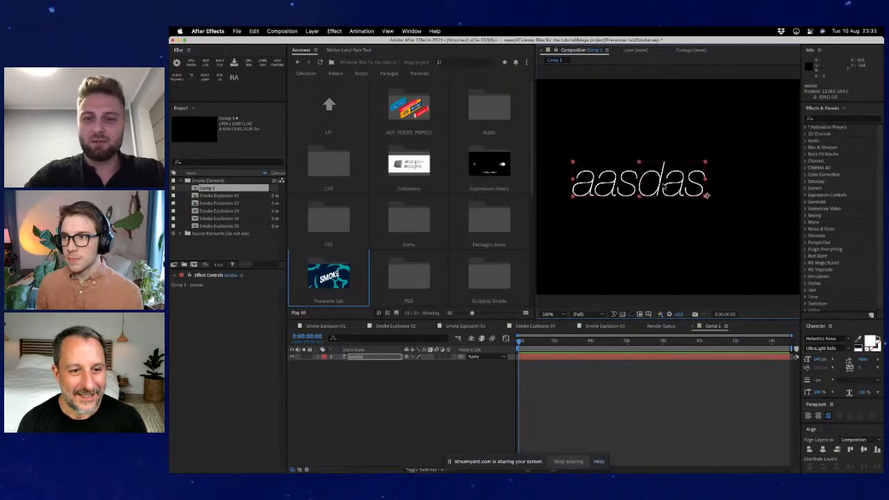
pyautogui.doubleClick(663, 184)
pyautogui.write('Demo')
pyautogui.press('Escape')
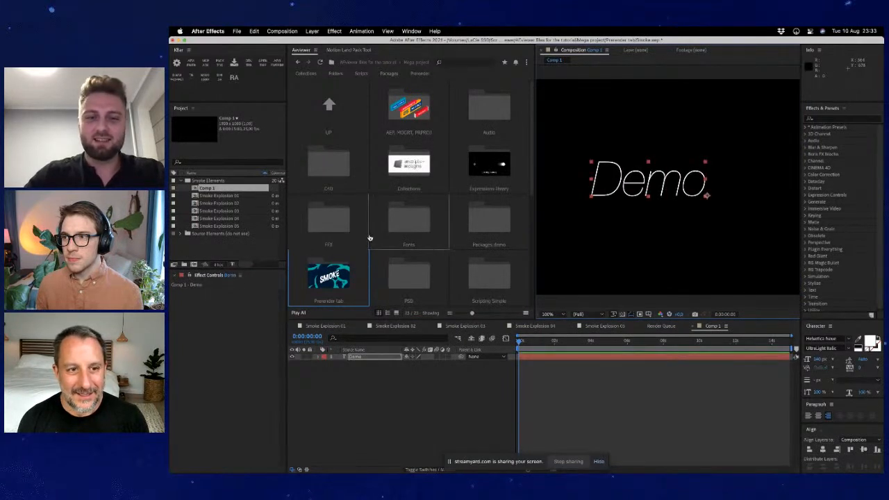
# - Open the Fonts folder and set the Demo text to Helvetica Neue Bold from After Effects' own font list
pyautogui.click(418, 232)
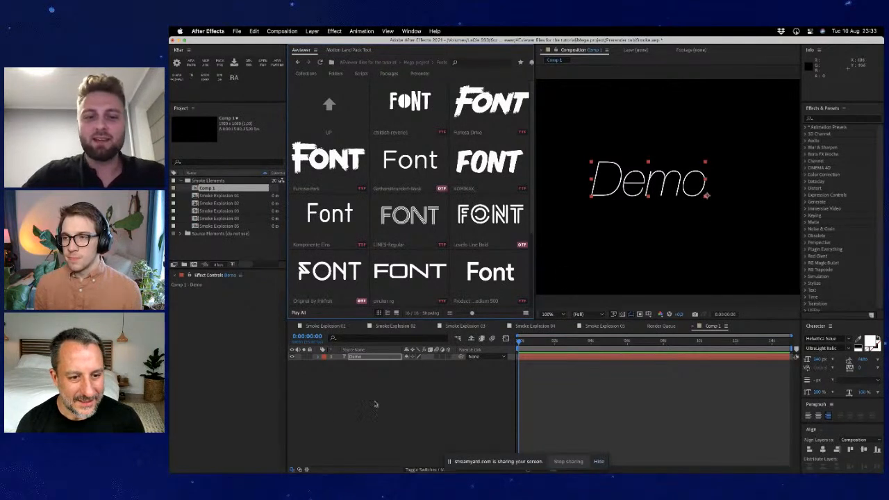
pyautogui.click(372, 357)
pyautogui.click(818, 344)
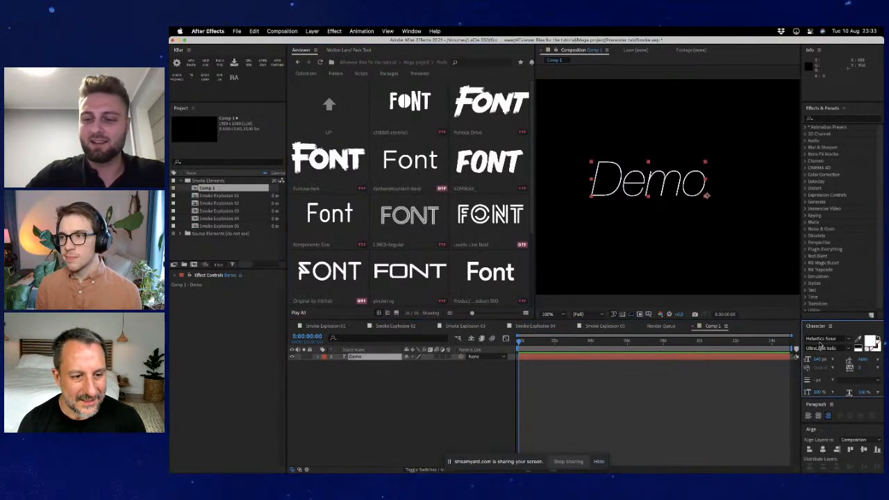
pyautogui.click(820, 340)
pyautogui.press('Down')
pyautogui.press('Down')
pyautogui.press('Down')
pyautogui.press('Down')
pyautogui.press('Down')
pyautogui.press('Down')
pyautogui.press('Down')
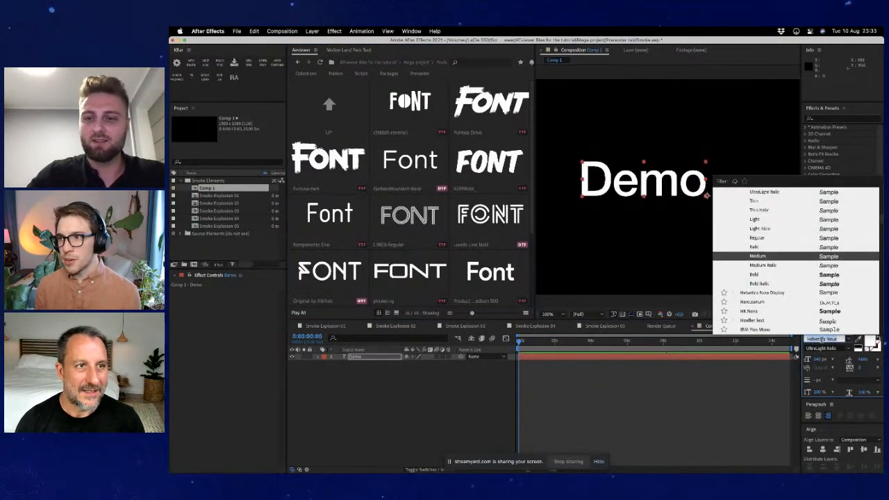
pyautogui.press('Down')
pyautogui.press('Down')
pyautogui.click(441, 389)
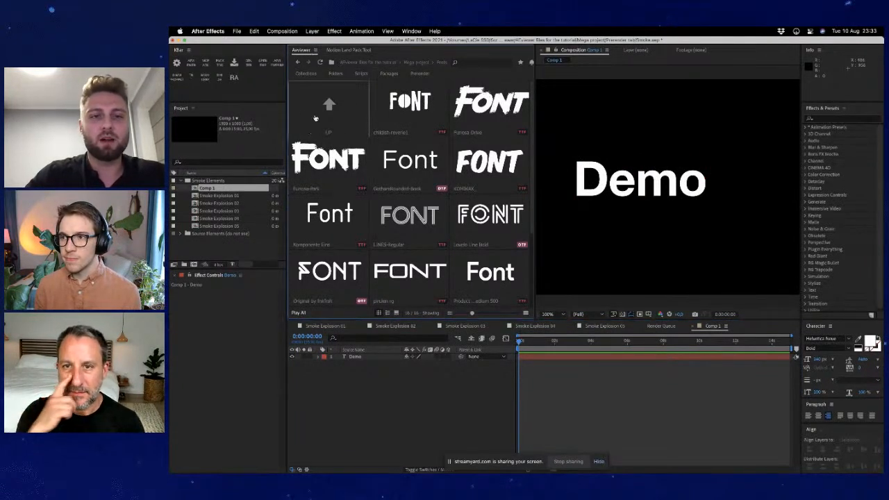
# - Create a new collection named Font in the extension
pyautogui.click(307, 75)
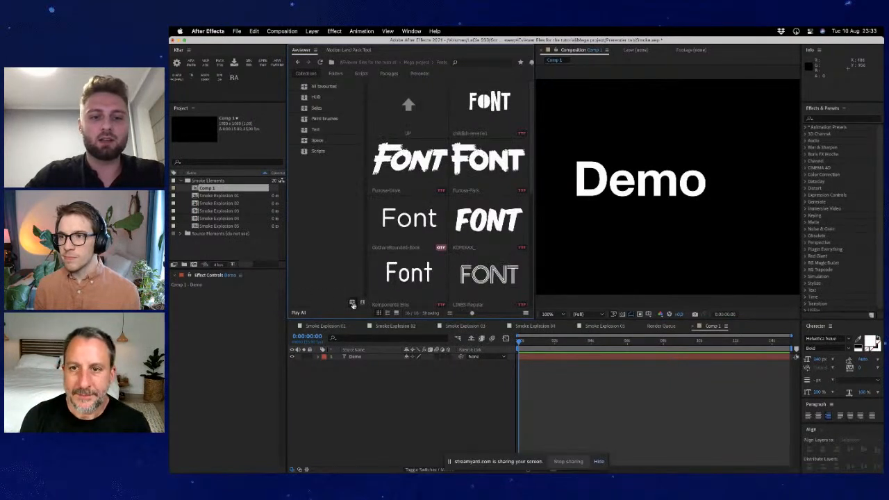
pyautogui.click(353, 305)
pyautogui.write('Font')
pyautogui.press('Return')
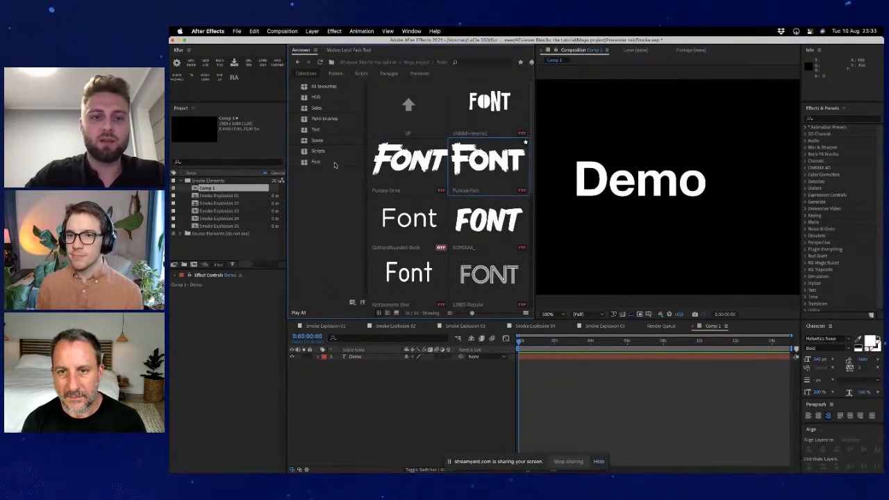
# - Add the two brush-style fonts and LINES-Regular to the Font collection and open the collection
pyautogui.moveTo(494, 169); pyautogui.dragTo(332, 163)
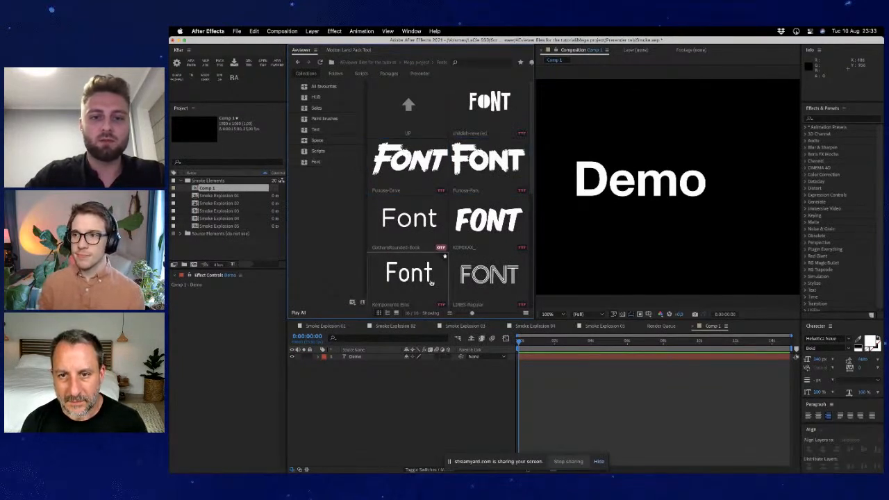
pyautogui.moveTo(479, 267); pyautogui.dragTo(330, 165)
pyautogui.click(331, 166)
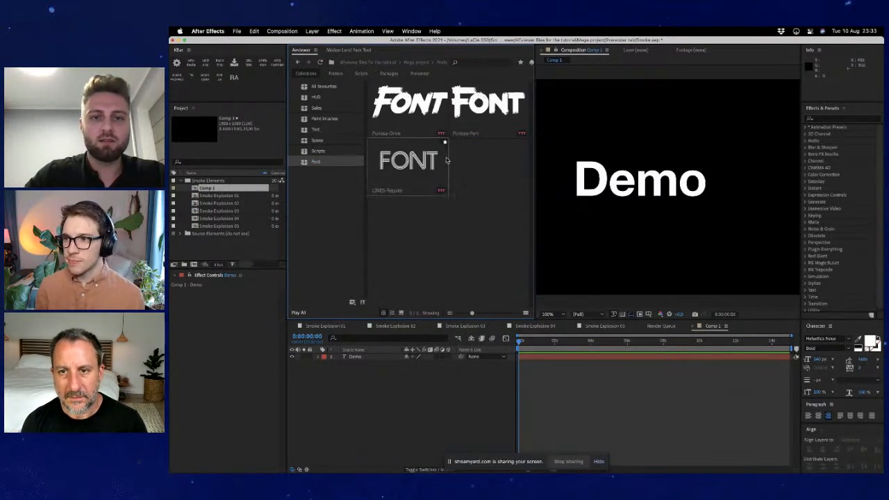
# - Apply LINES-Regular and then the Park brush font from the Font collection to the Demo text layer
pyautogui.moveTo(410, 390); pyautogui.dragTo(372, 358)
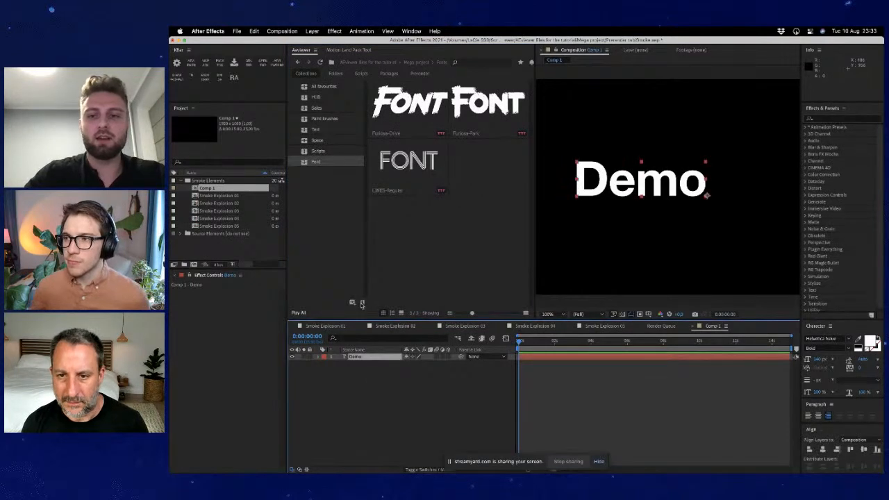
pyautogui.doubleClick(410, 157)
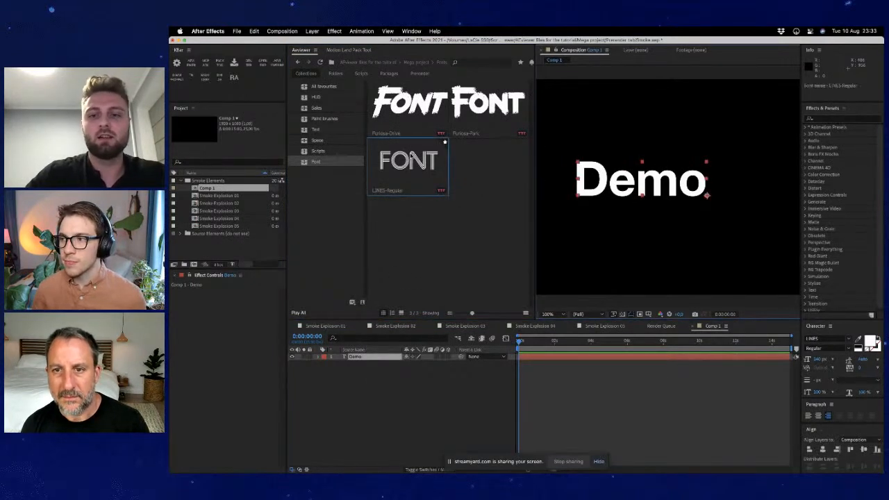
pyautogui.doubleClick(480, 111)
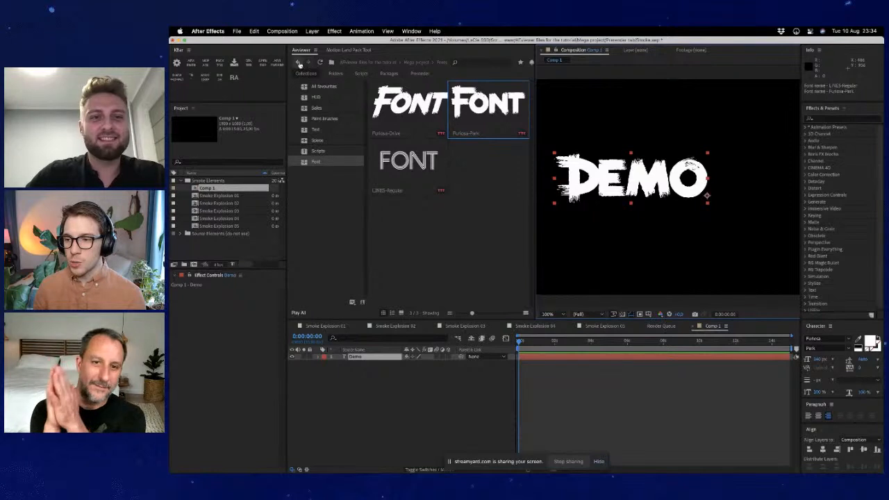
# - Return to the Mega project folder and browse it with a wider extension panel and smaller thumbnails
pyautogui.click(299, 64)
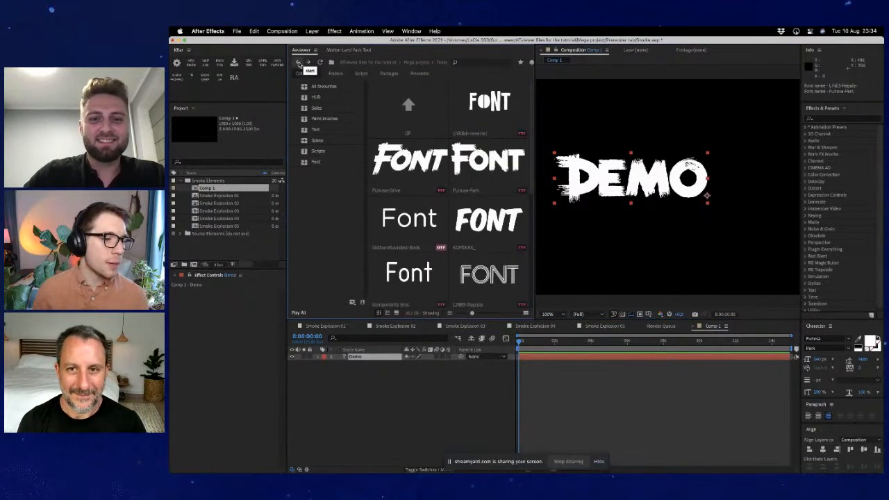
pyautogui.doubleClick(408, 101)
pyautogui.scroll(-2, 472, 241)
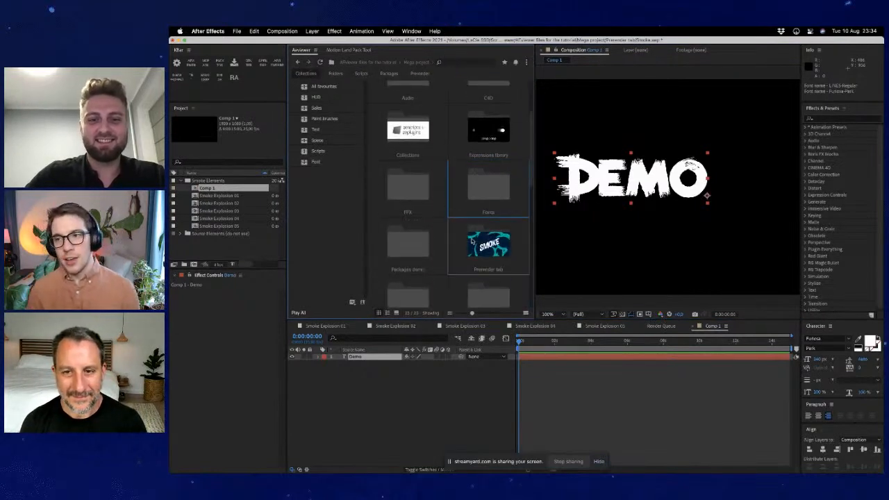
pyautogui.moveTo(535, 244); pyautogui.dragTo(579, 244)
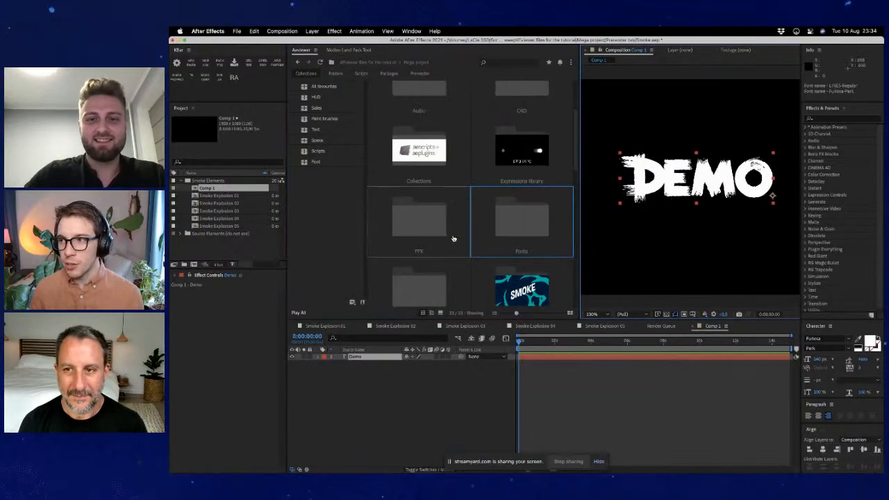
pyautogui.scroll(-2, 453, 238)
pyautogui.click(495, 313)
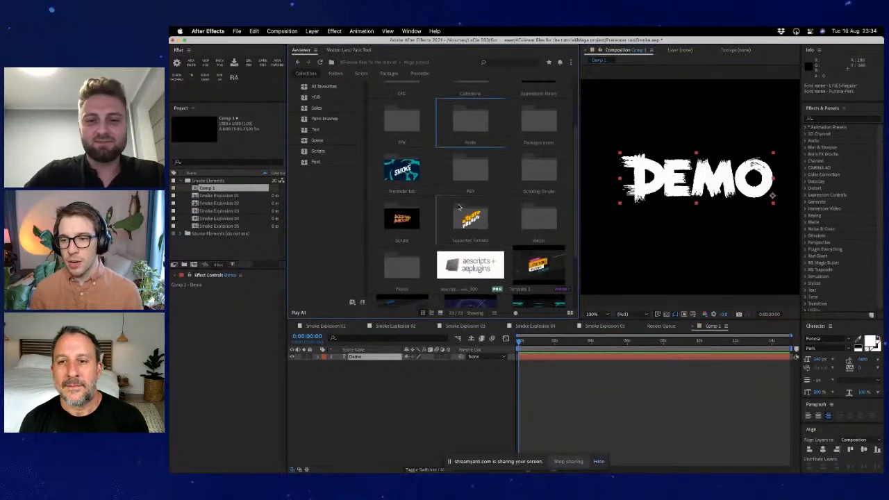
pyautogui.scroll(-1, 437, 220)
pyautogui.scroll(2, 454, 210)
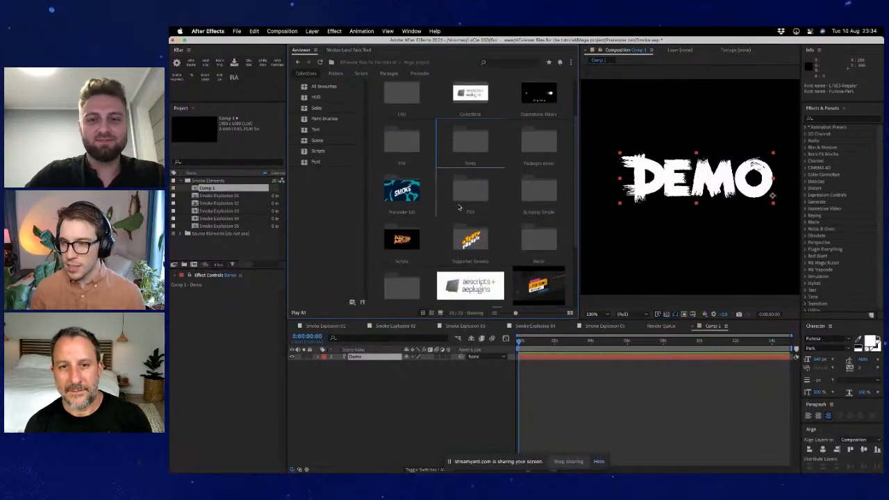
# - Browse the Mega project folder and open its Fonts folder
pyautogui.scroll(1, 458, 207)
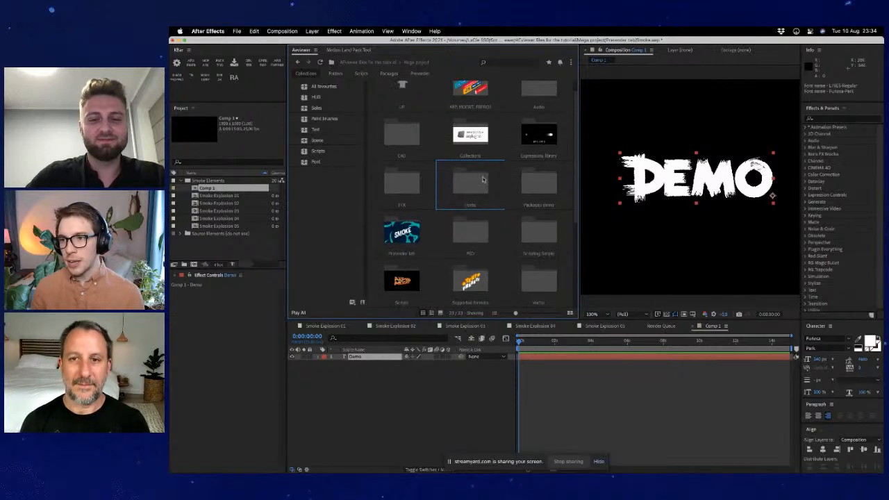
pyautogui.scroll(1, 538, 136)
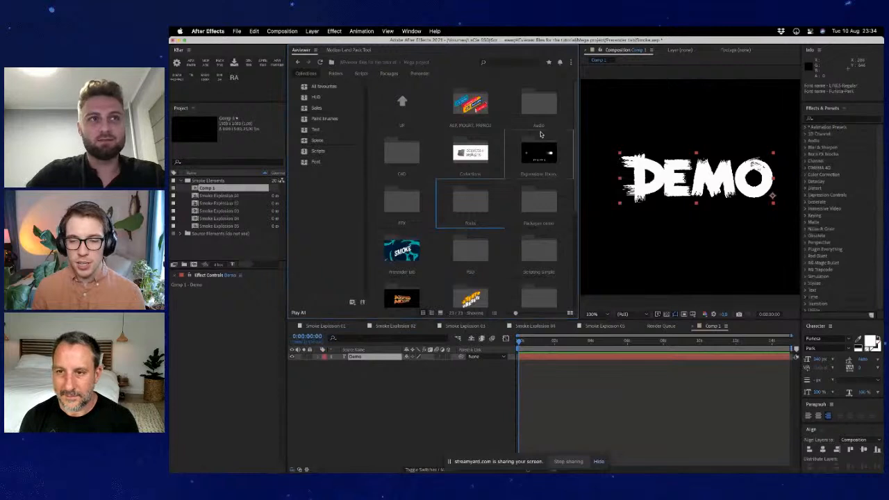
pyautogui.scroll(-4, 399, 223)
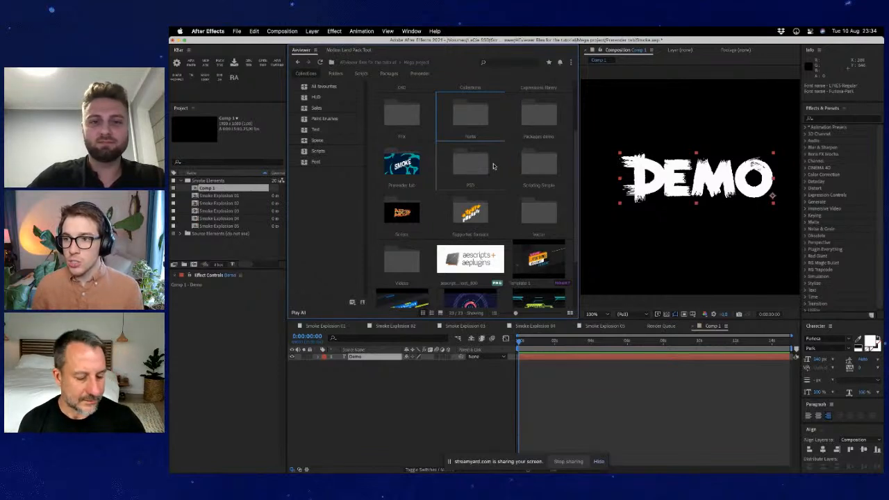
pyautogui.scroll(2, 525, 135)
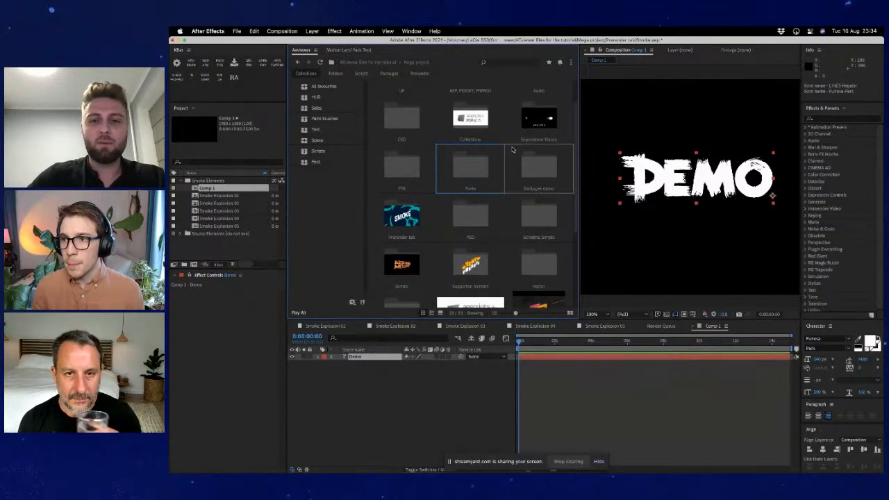
pyautogui.scroll(1, 529, 196)
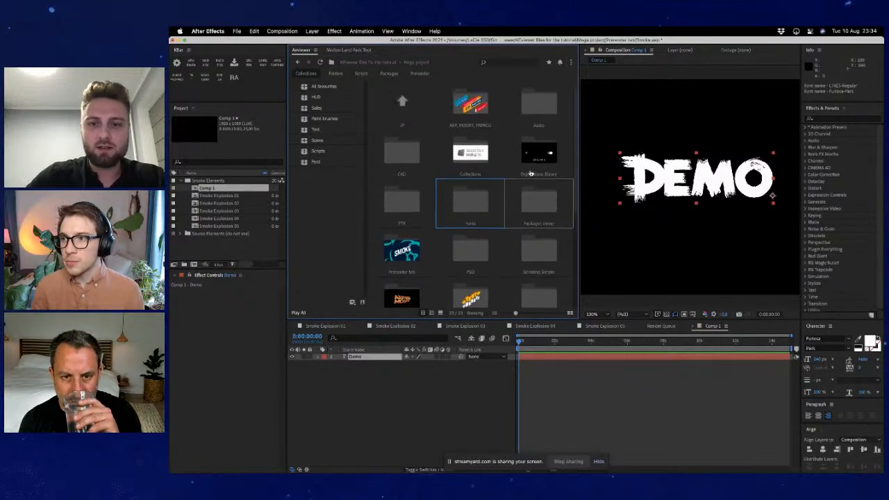
pyautogui.doubleClick(497, 215)
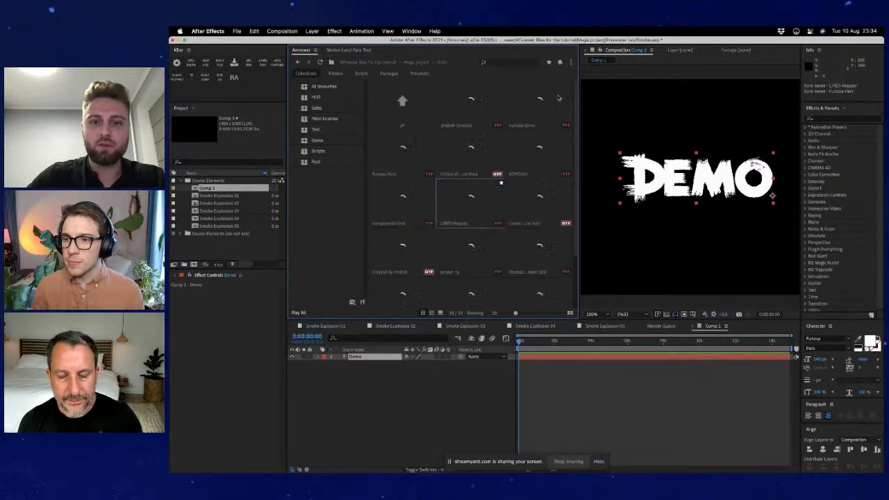
# - Set the font preview text to aescripts in the extension's settings and check the previews in the Fonts folder
pyautogui.click(570, 62)
pyautogui.click(553, 74)
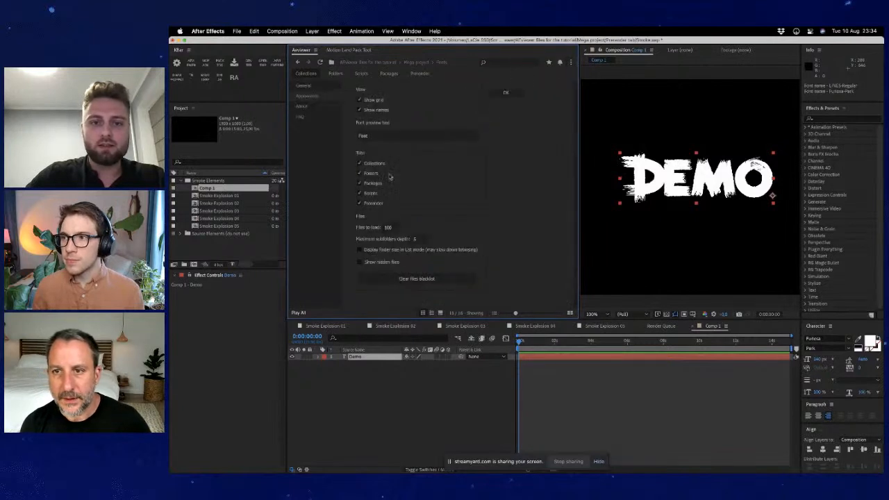
pyautogui.doubleClick(378, 135)
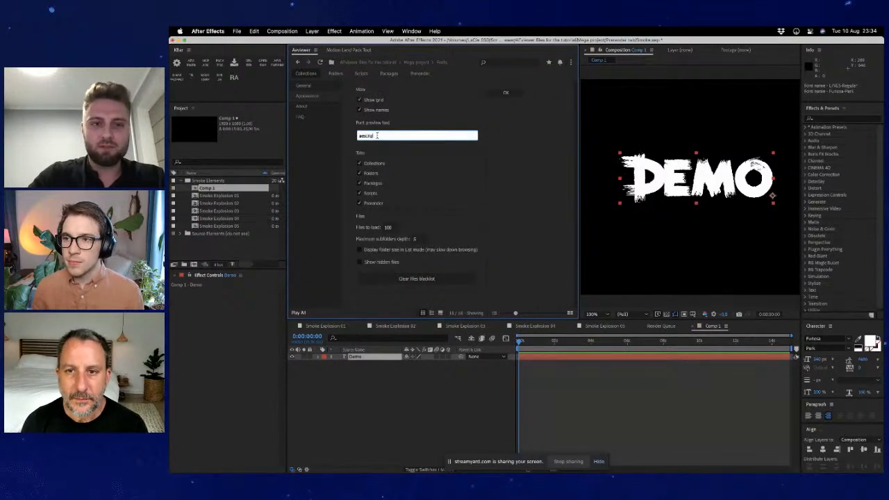
pyautogui.write('aescripts')
pyautogui.click(473, 168)
pyautogui.click(506, 94)
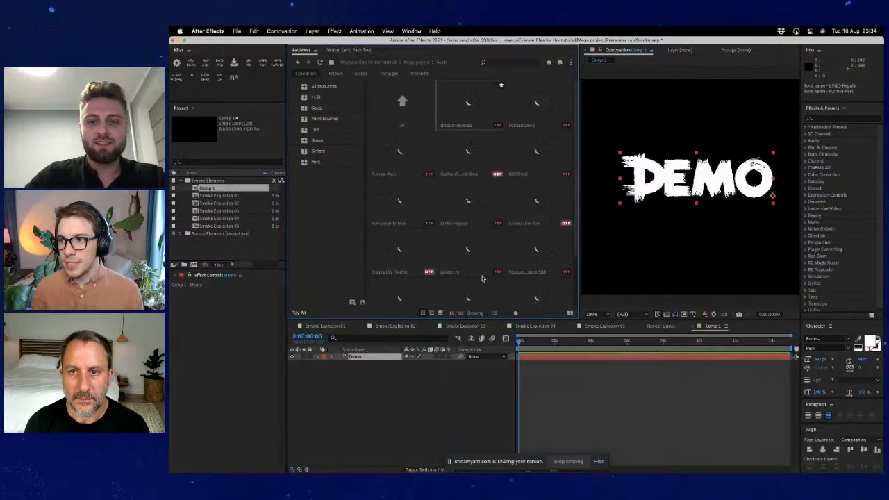
pyautogui.scroll(-3, 483, 279)
pyautogui.scroll(3, 482, 278)
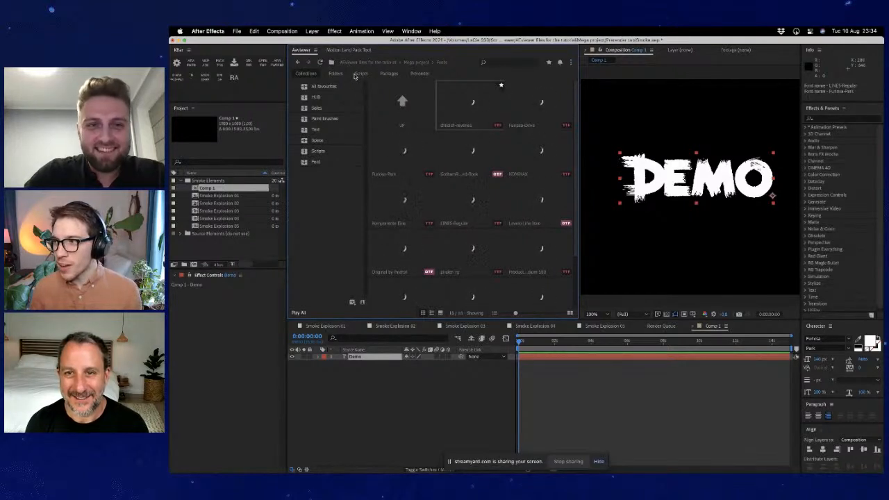
# - Close and reopen the Aeviewer extension, then show its Folders view
pyautogui.click(192, 66)
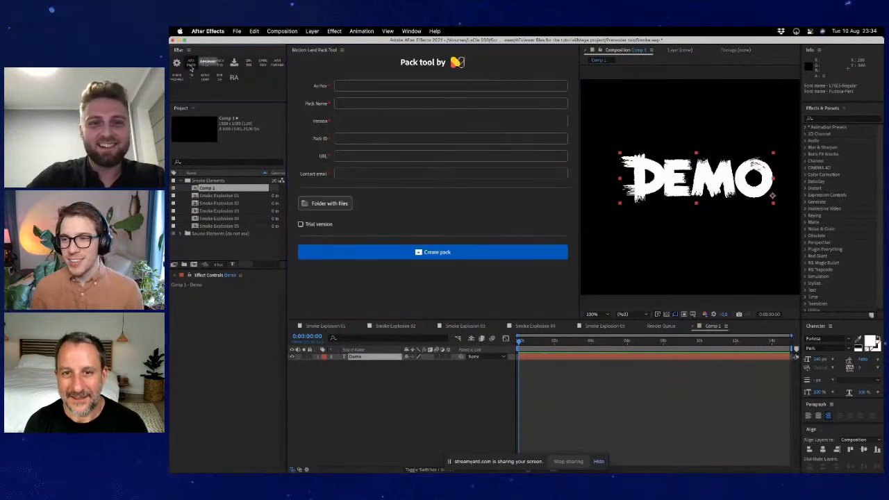
pyautogui.click(193, 67)
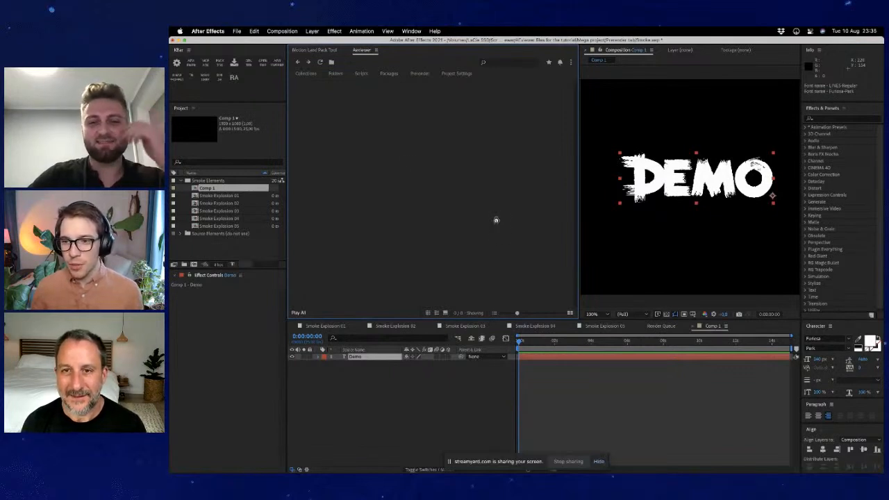
pyautogui.click(336, 73)
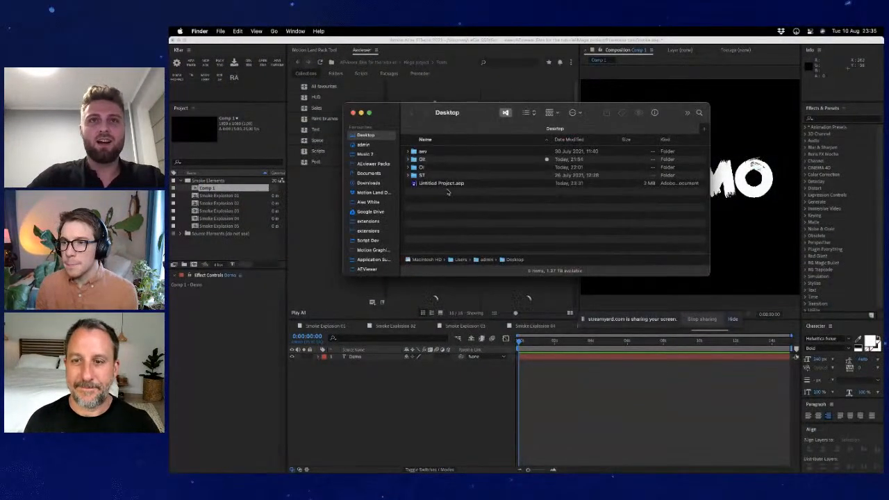
# - Open the AEViewer folder in Finder and move its first two files to the trash
pyautogui.click(470, 406)
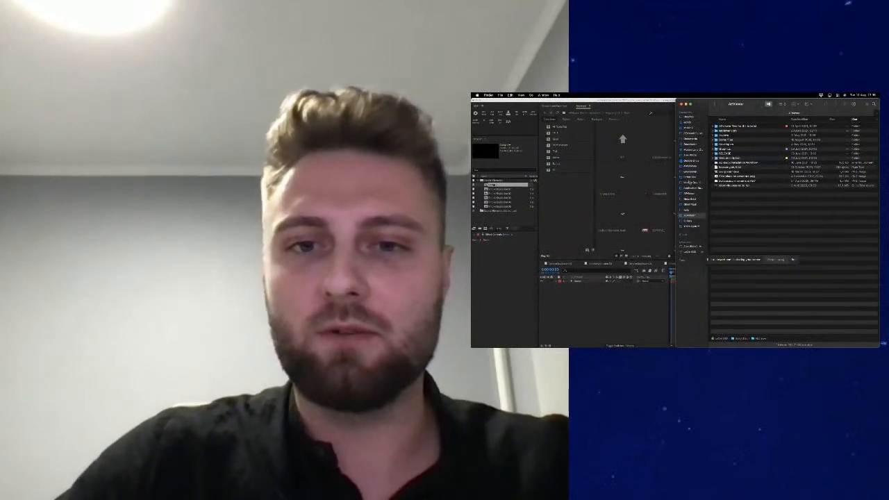
pyautogui.click(690, 195)
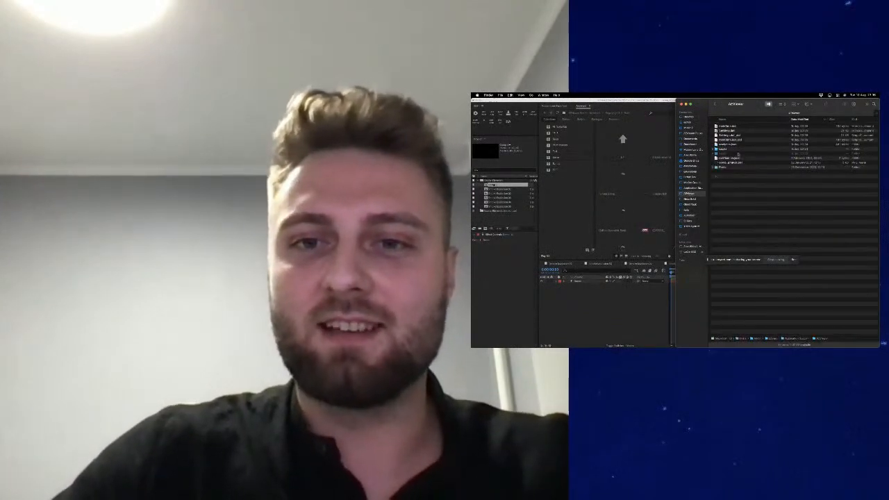
pyautogui.click(740, 136)
pyautogui.press('Up')
pyautogui.press('Up')
pyautogui.hotkey('shift', 'Down')
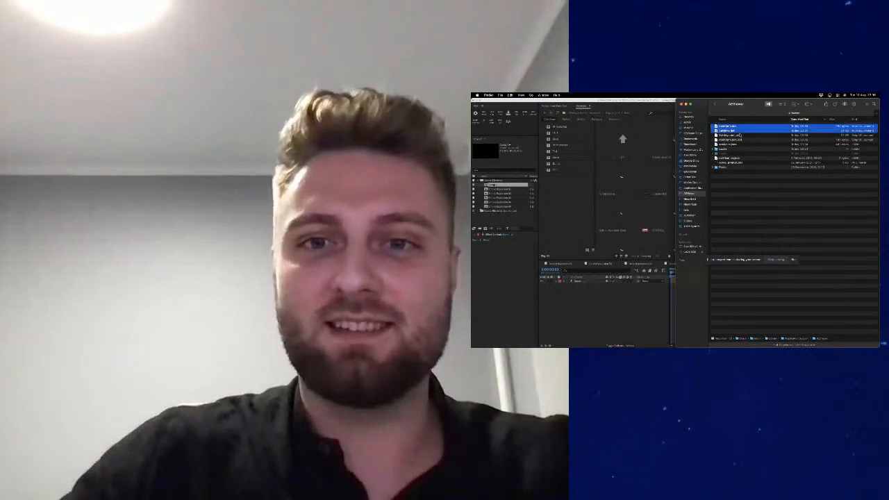
pyautogui.press('super+BackSpace')
# - Switch back to After Effects, restart the Aeviewer extension and show its Folders view
pyautogui.press('super+Tab')
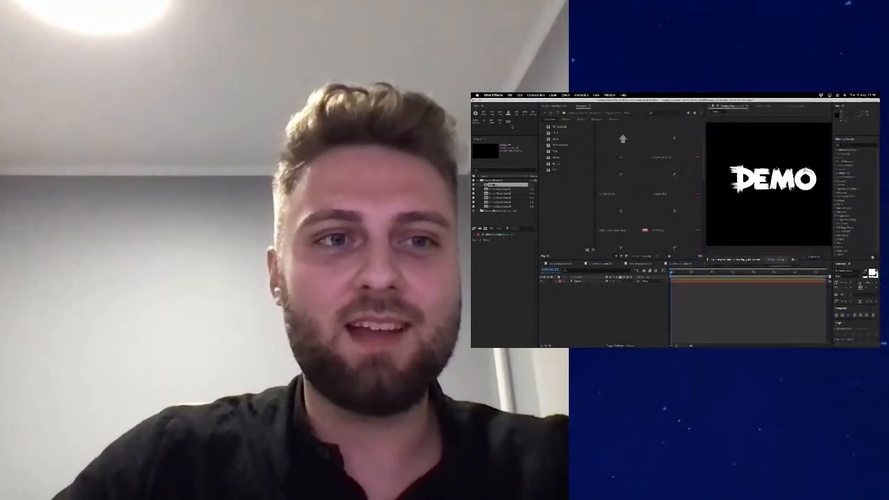
pyautogui.click(484, 115)
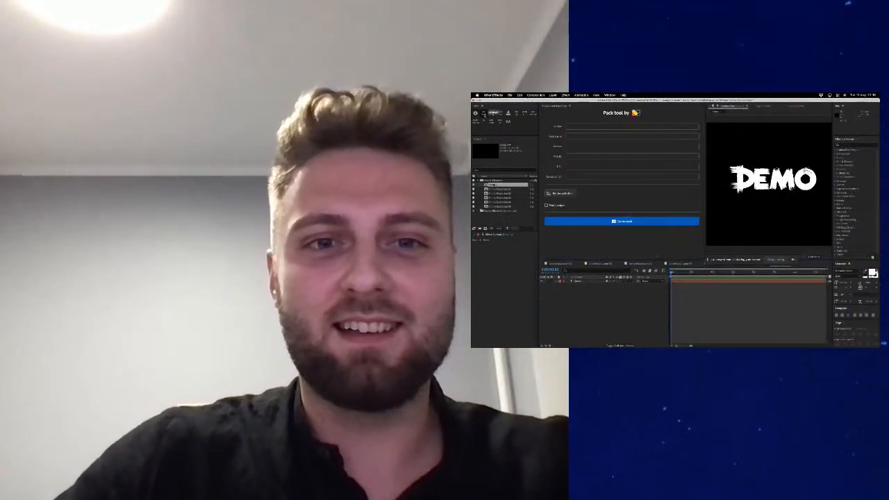
pyautogui.click(494, 115)
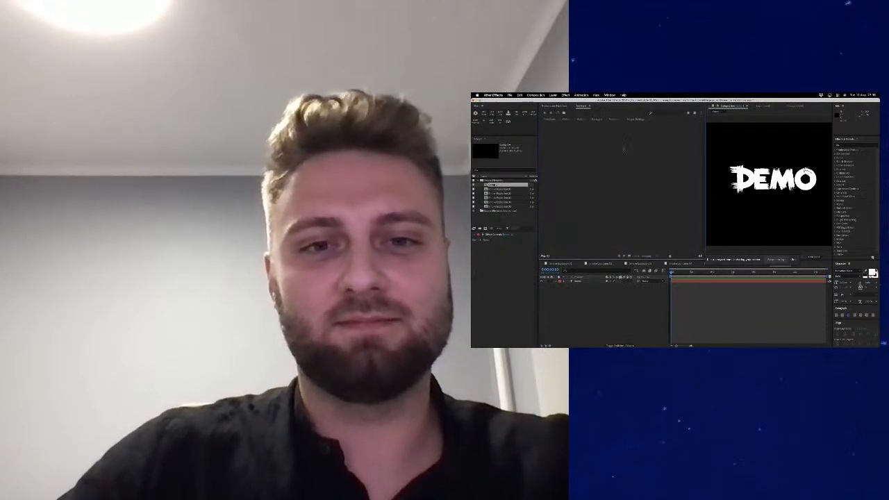
pyautogui.click(597, 119)
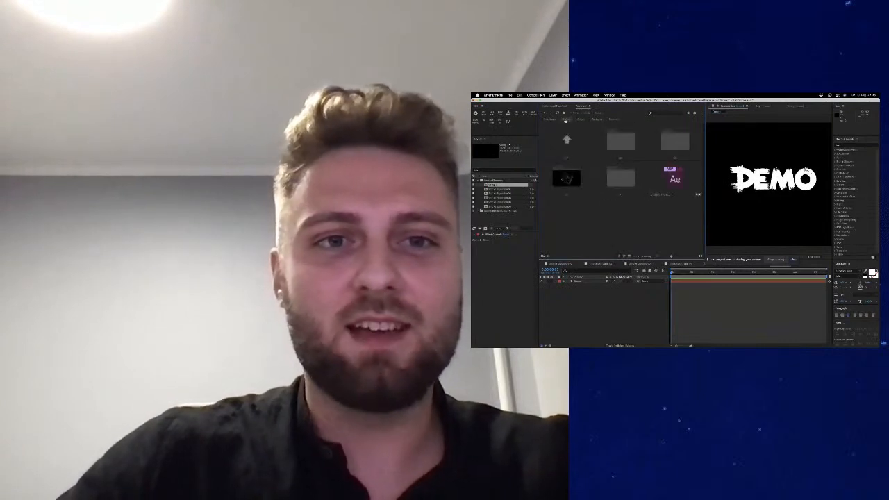
pyautogui.click(566, 120)
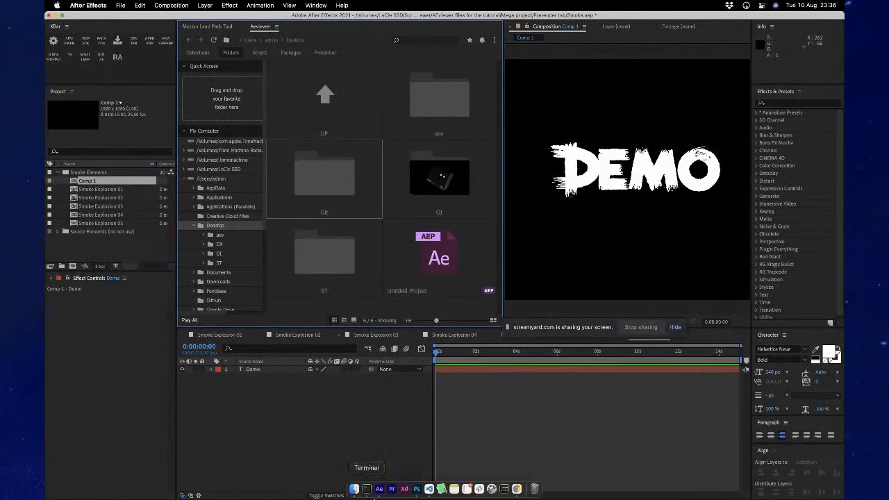
# - Switch from After Effects to Finder
pyautogui.click(357, 489)
pyautogui.hotkey('ctrl', 'alt', 'Left')
pyautogui.hotkey('ctrl', 'alt', 'Left')
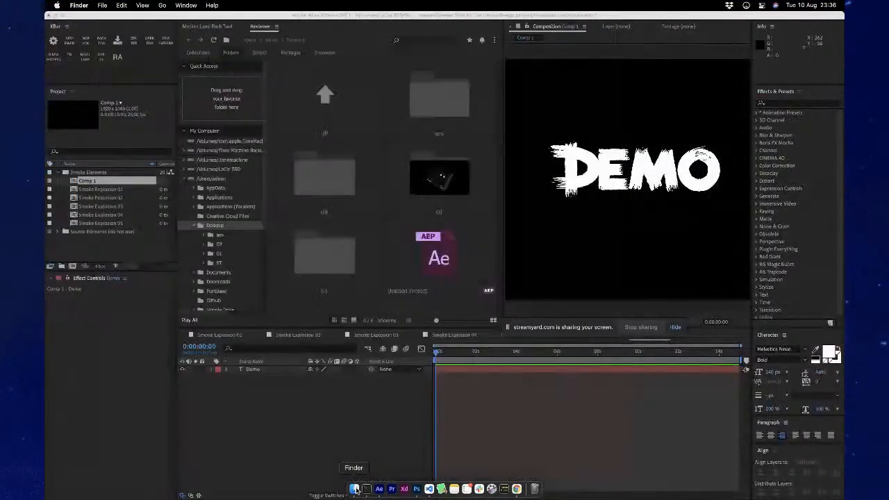